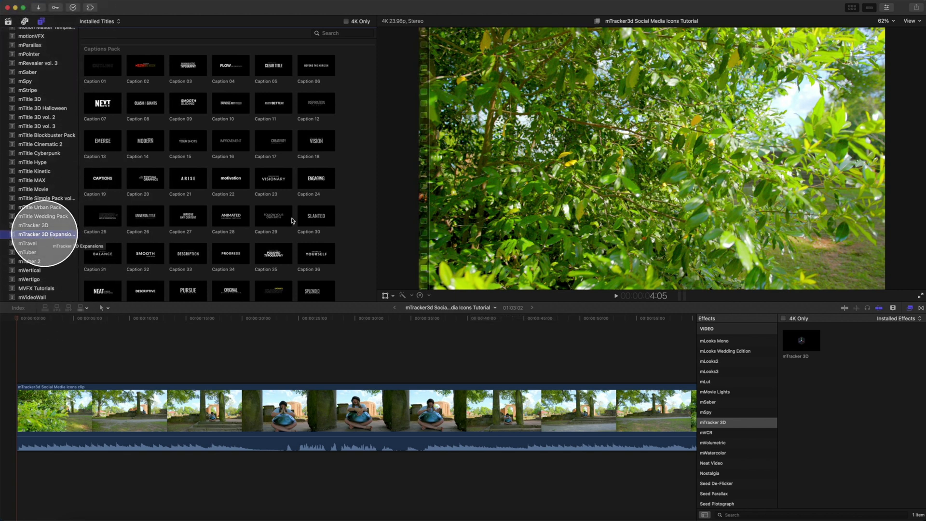
- Scroll the mTracker 3D Expansion titles to the ten-icon Social Media Icons Pack with Facebook and YT
scroll(357, 218, down, 2)
scroll(357, 218, down, 15)
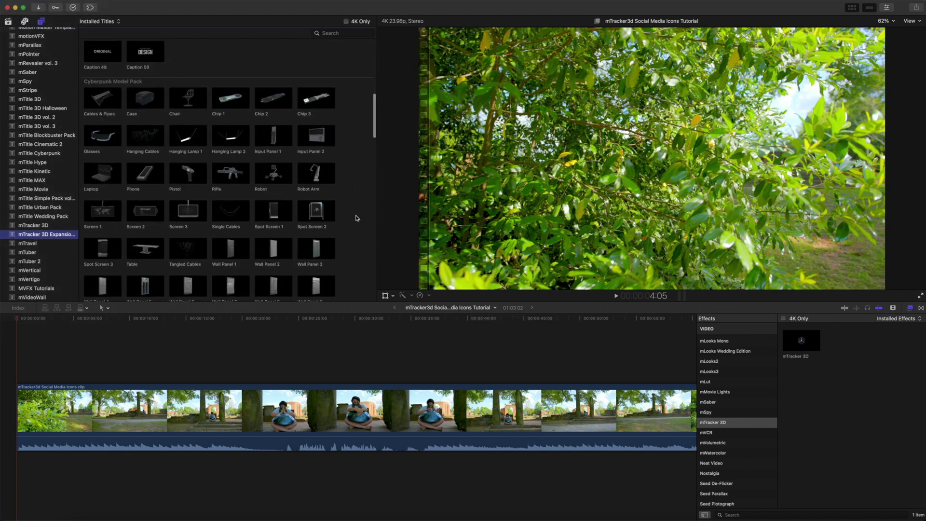
scroll(356, 218, down, 10)
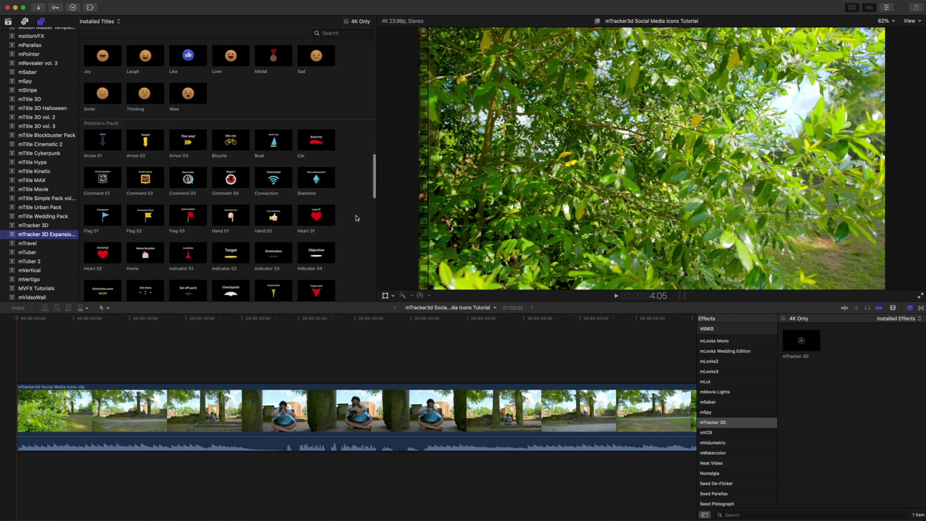
scroll(357, 218, down, 3)
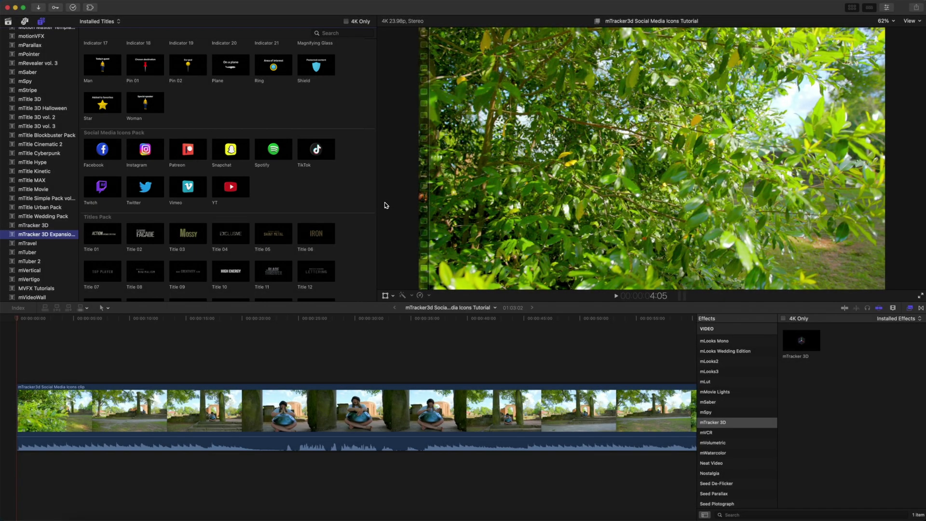
- Blade the ruins clip at about 7 seconds
click(17, 320)
drag(16, 320, 106, 328)
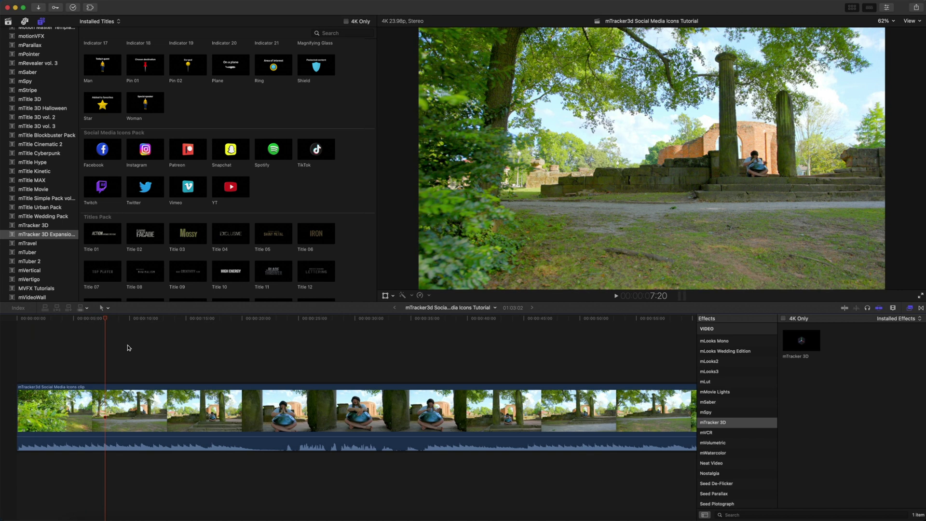
key(b)
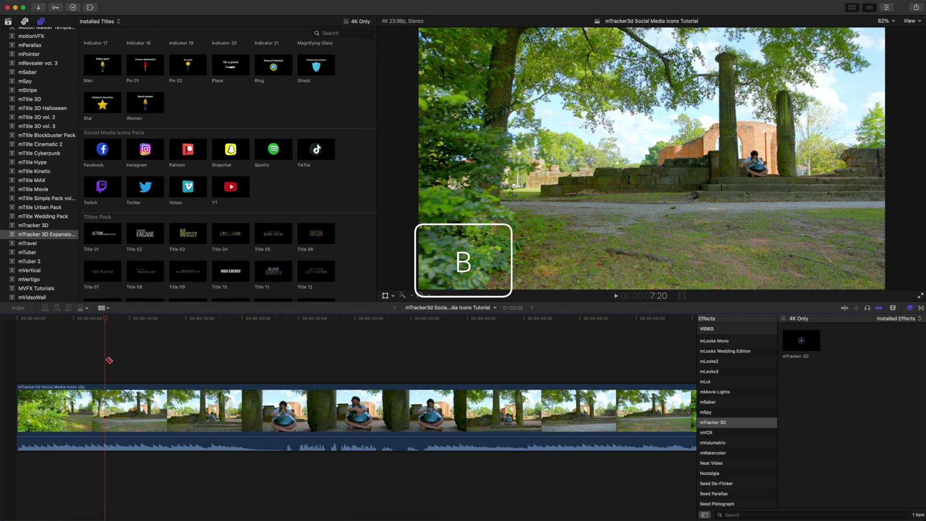
click(106, 394)
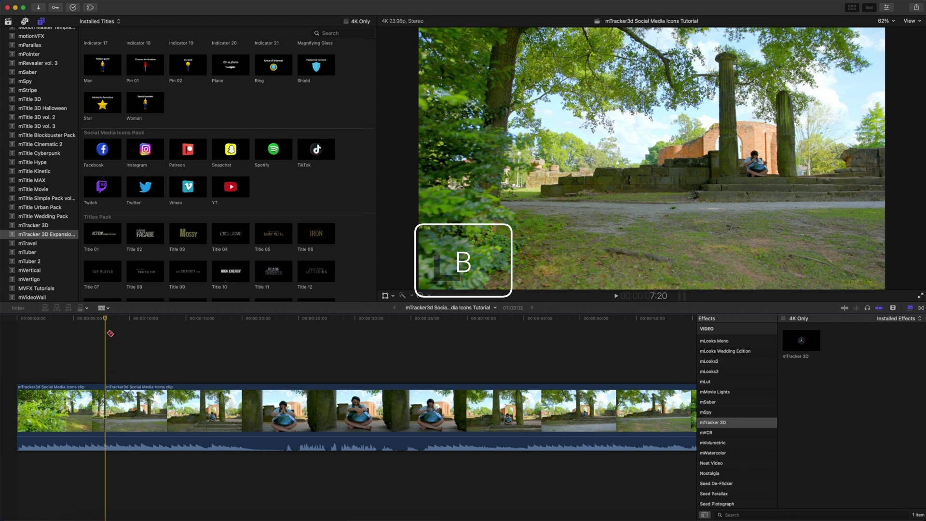
- Blade the ruins clip again at about 19 seconds and select the middle section
click(132, 320)
drag(134, 322, 235, 319)
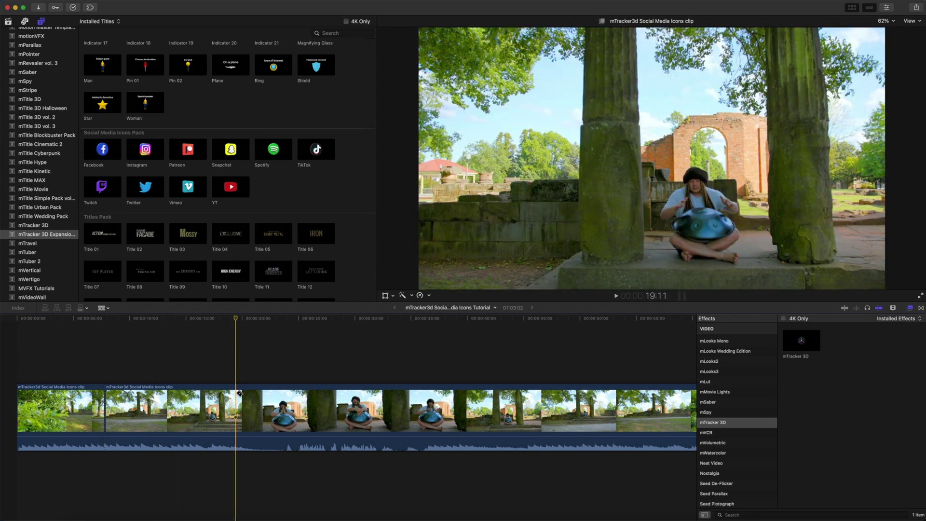
click(239, 391)
key(a)
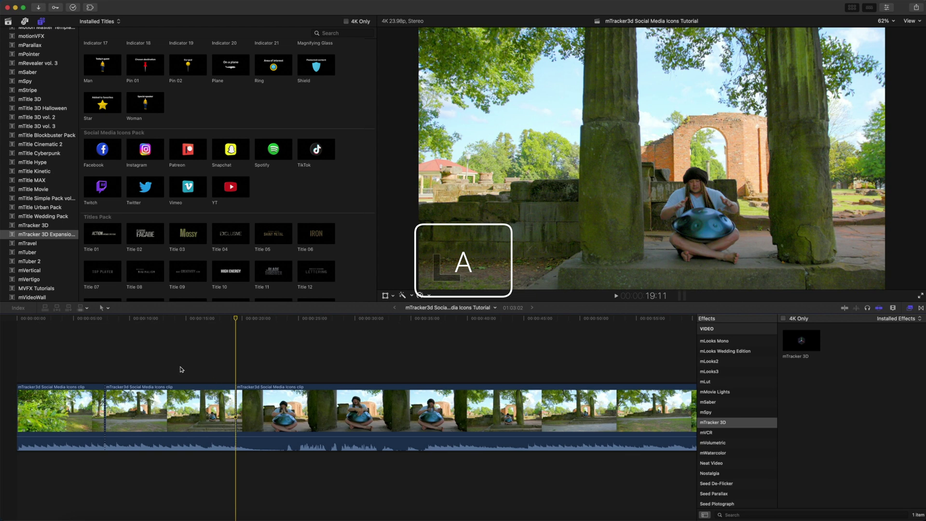
click(182, 402)
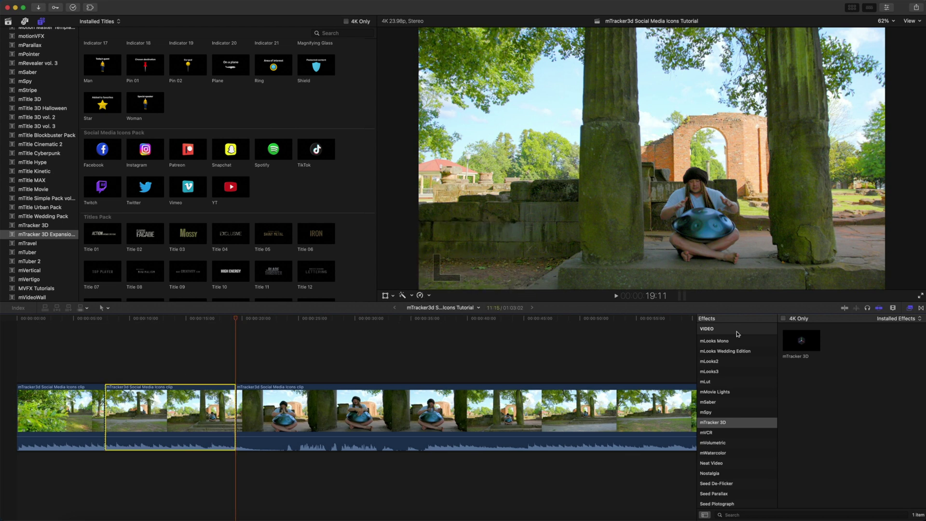
- Apply the mTracker 3D effect to the middle ruins clip
click(717, 423)
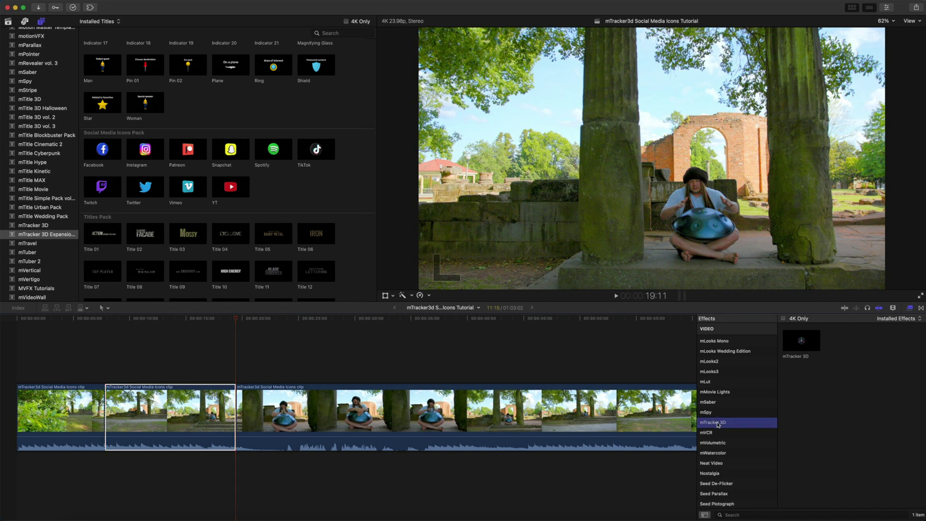
click(810, 346)
drag(810, 346, 213, 400)
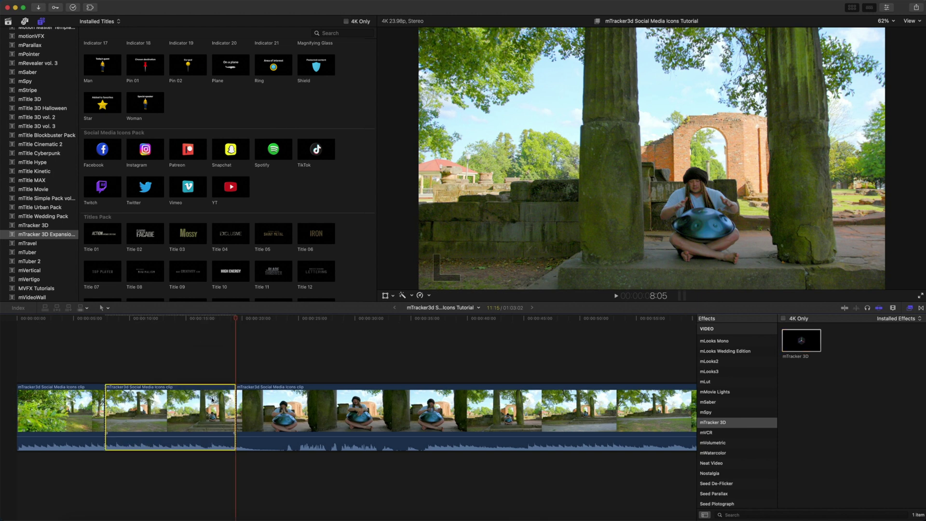
- Track the middle clip's camera motion in the mTracker 3D Inspector with the playhead near 18 seconds
click(886, 8)
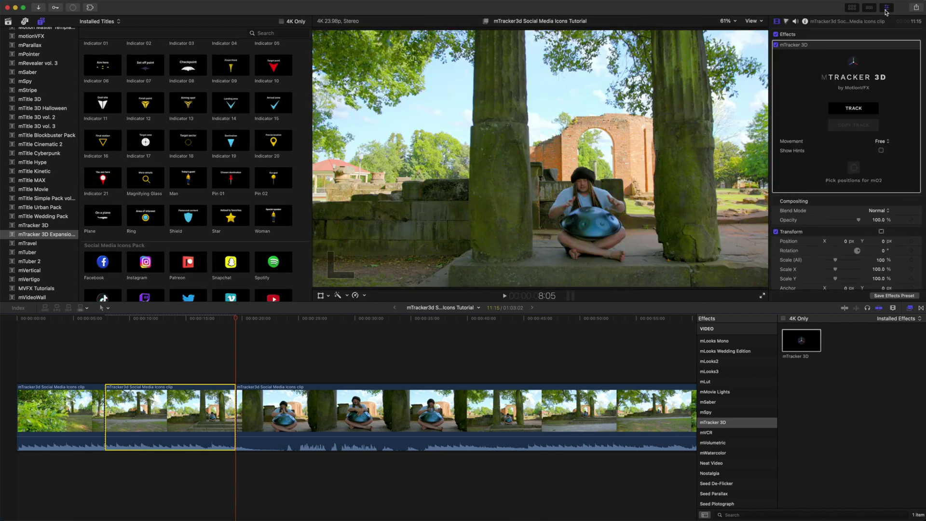
click(814, 46)
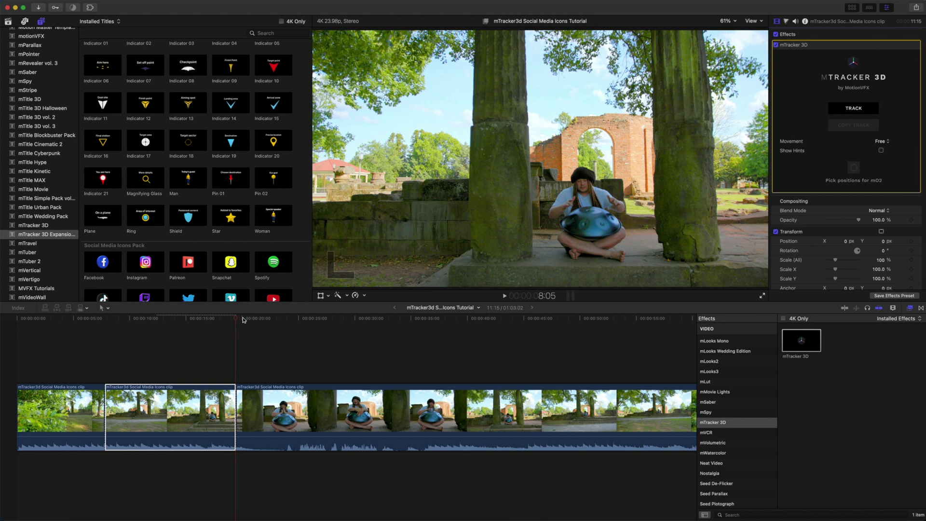
click(221, 321)
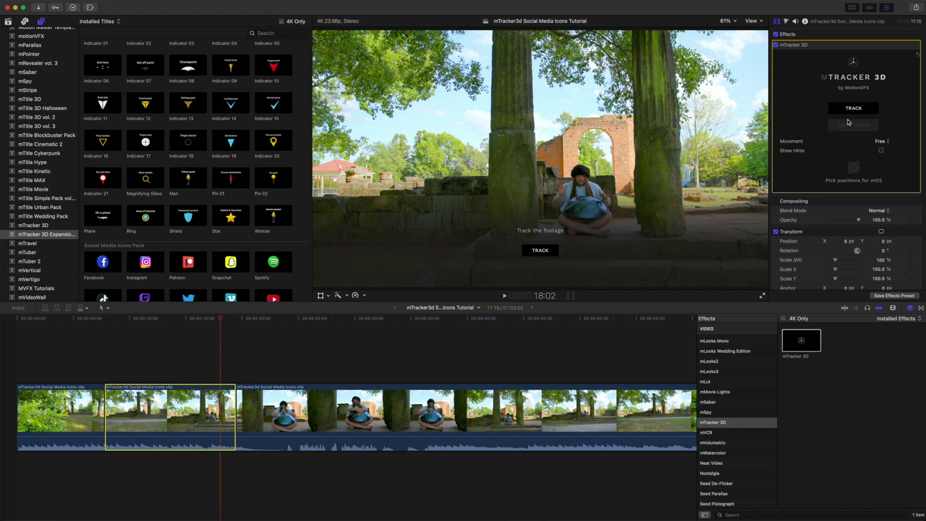
click(849, 118)
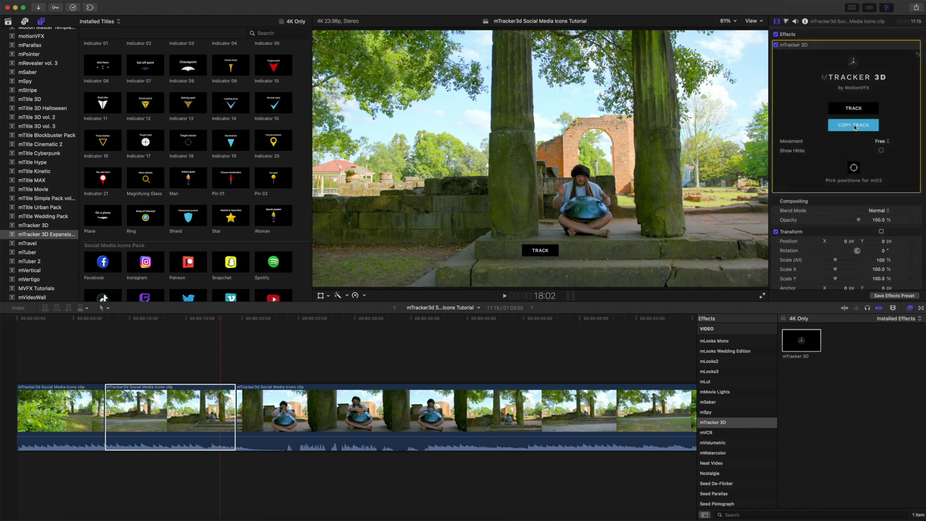
- Copy the tracking data, scrub the middle clip from about 8 seconds, and preview the Spotify title
click(854, 126)
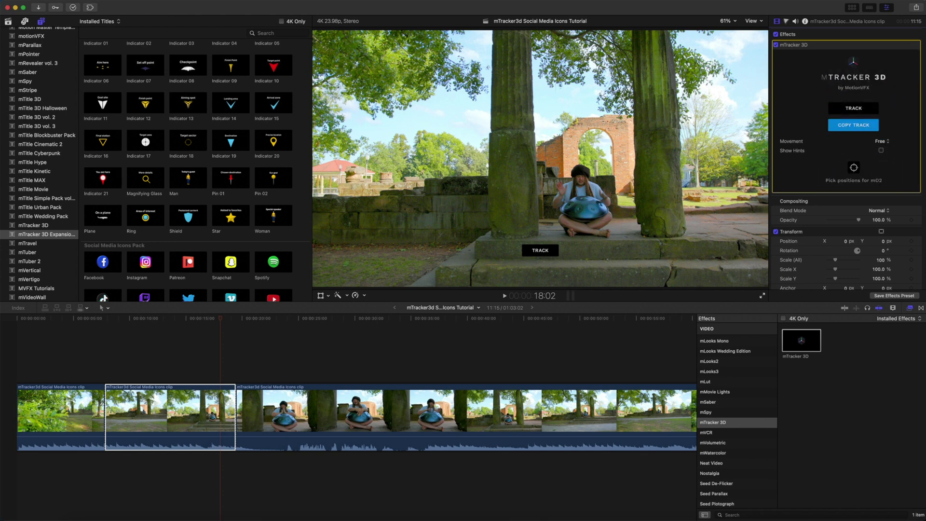
scroll(304, 159, down, 5)
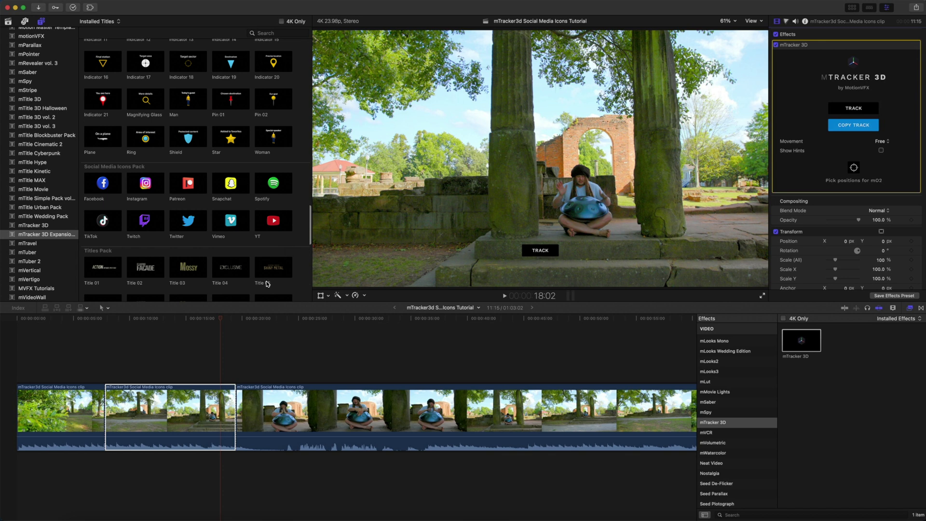
click(164, 322)
click(113, 322)
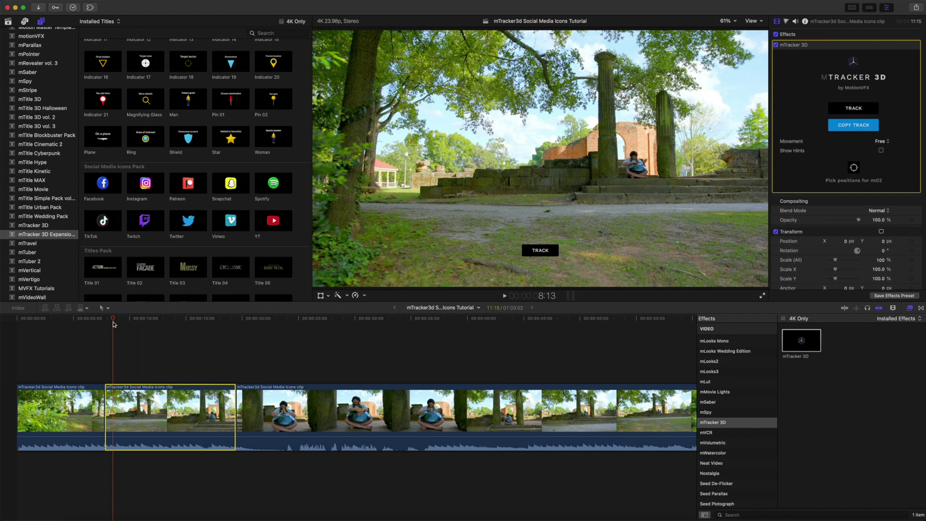
drag(114, 321, 186, 324)
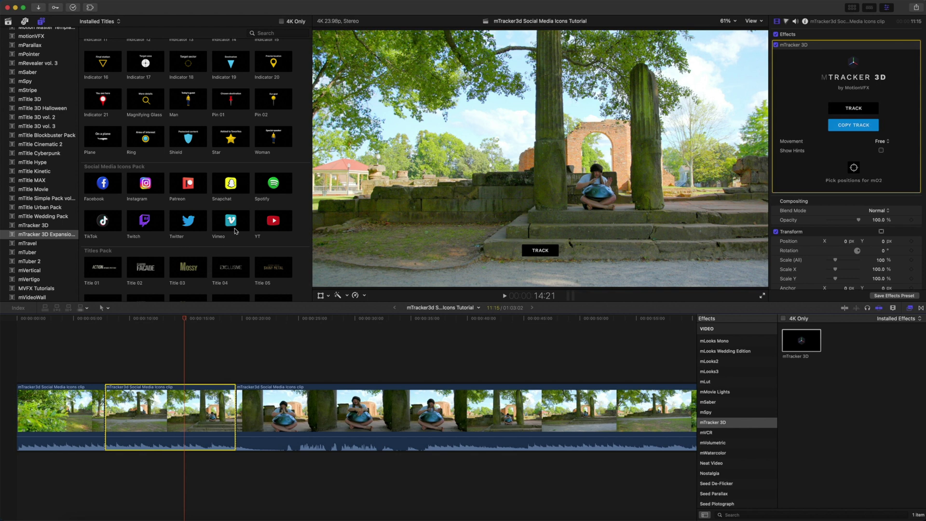
click(272, 186)
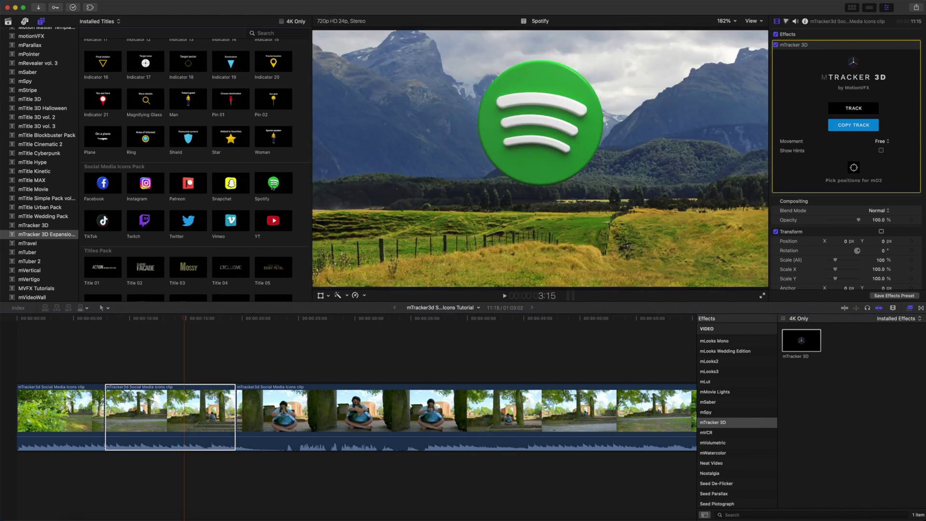
- Place the Spotify title above the middle clip, extend it to the clip's end, and select it
drag(272, 187, 108, 358)
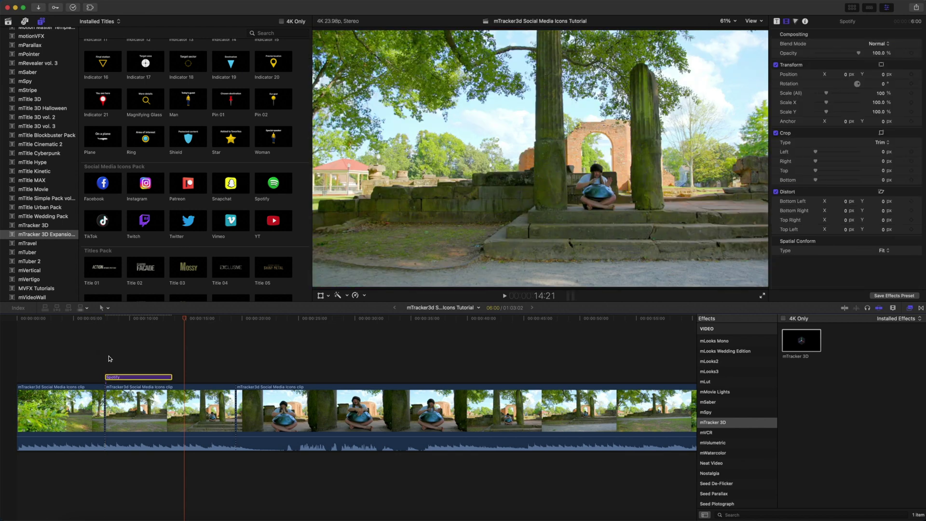
drag(172, 377, 235, 375)
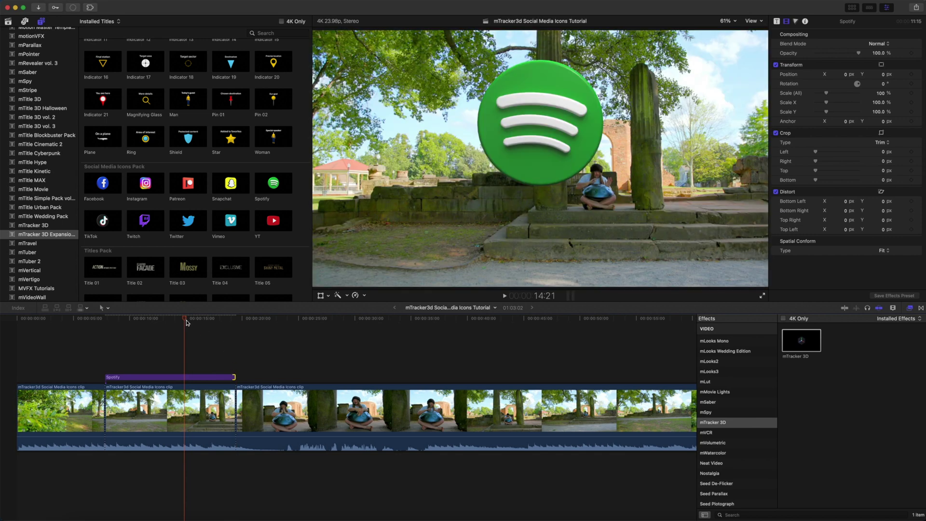
click(181, 378)
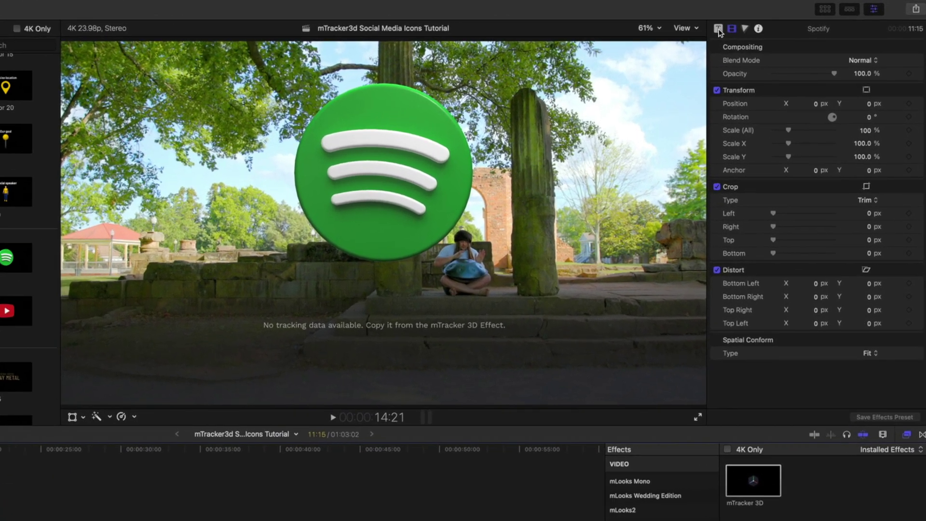
- Paste the tracking data onto the Spotify title and anchor it on the gravel before the lower step
click(777, 21)
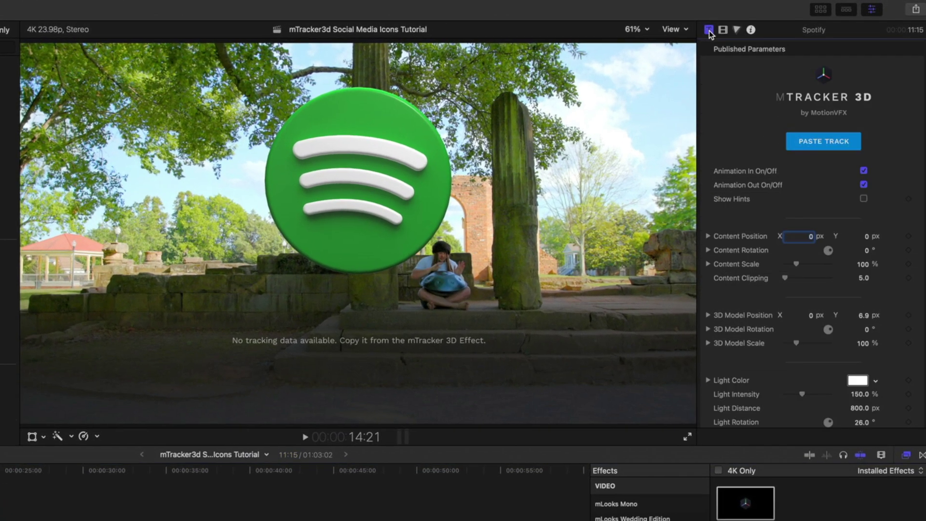
click(816, 142)
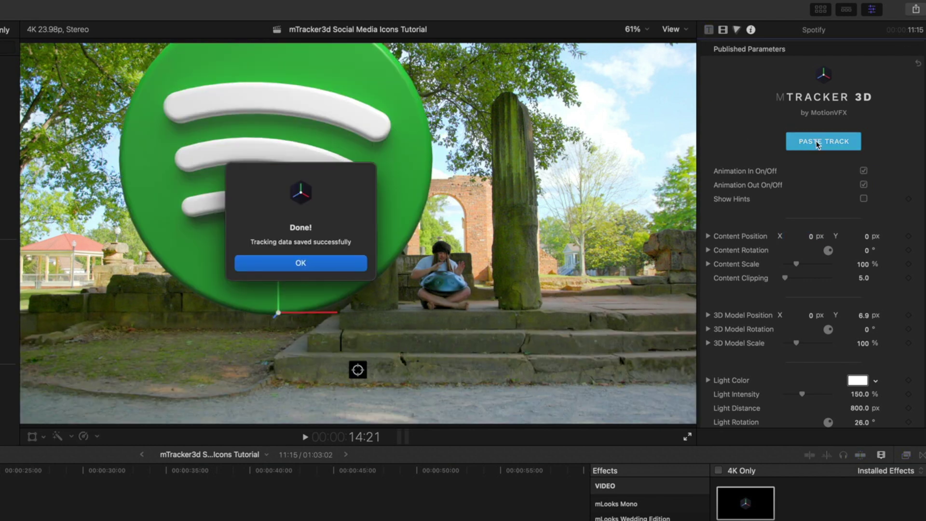
click(309, 264)
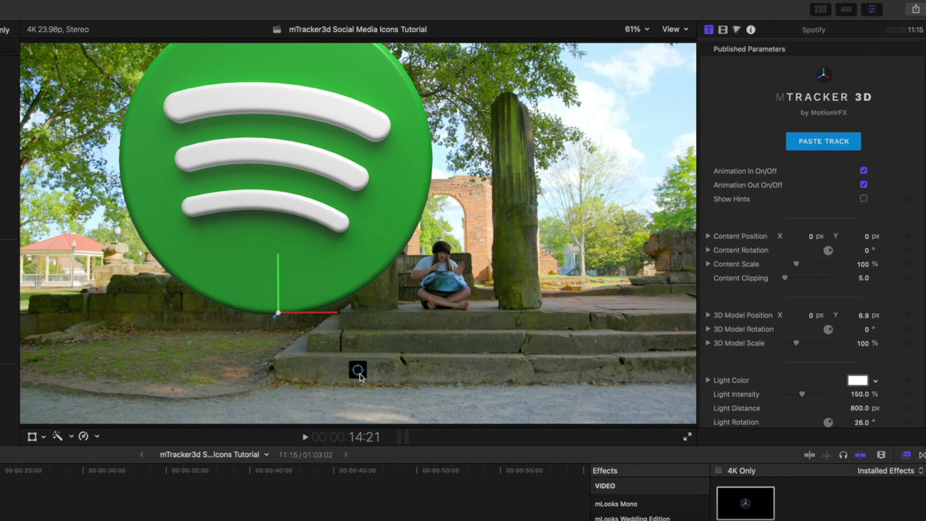
drag(358, 371, 307, 398)
key(shift)
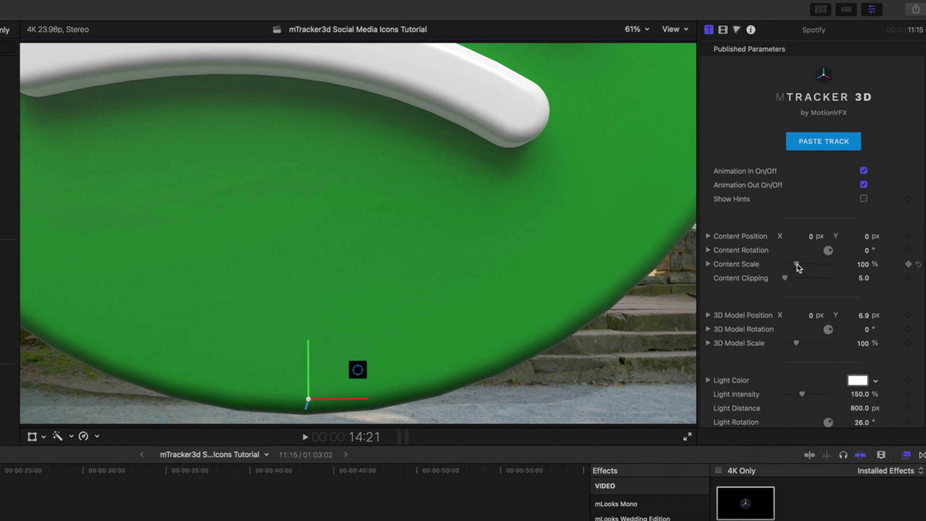
- Reduce the Spotify icon's Content Scale to 8%
drag(797, 267, 786, 270)
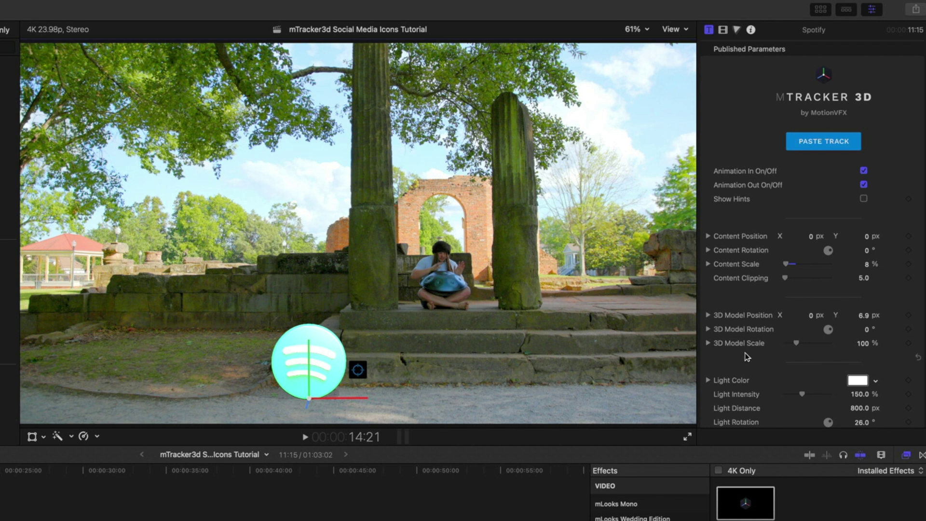
scroll(746, 354, down, 3)
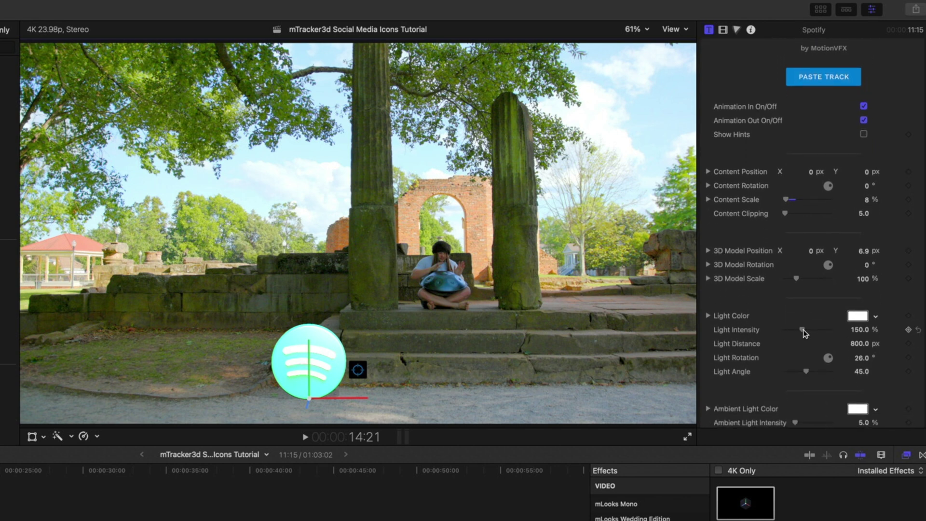
- Set Spotify's Light Intensity to 0.47%, Shadow Softness to 11.0 and Shadow Opacity to 42.72%
drag(803, 330, 786, 335)
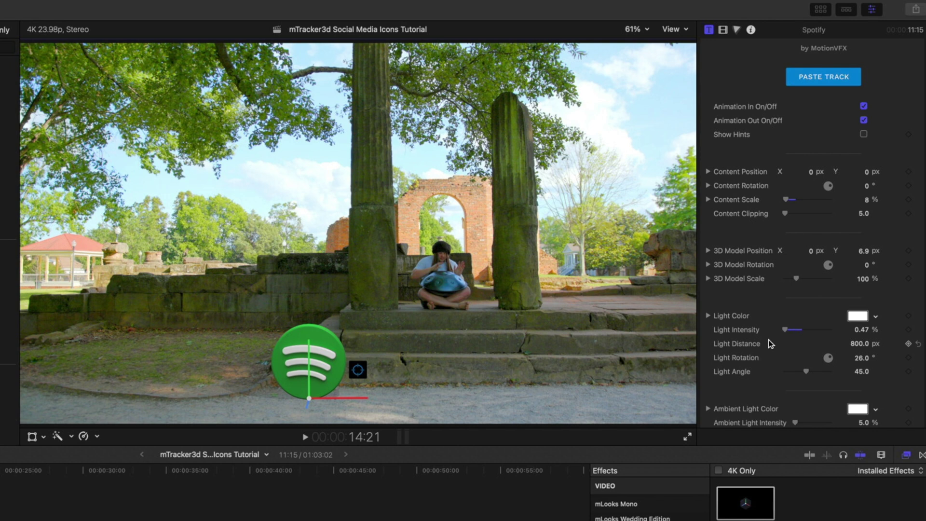
scroll(768, 339, down, 2)
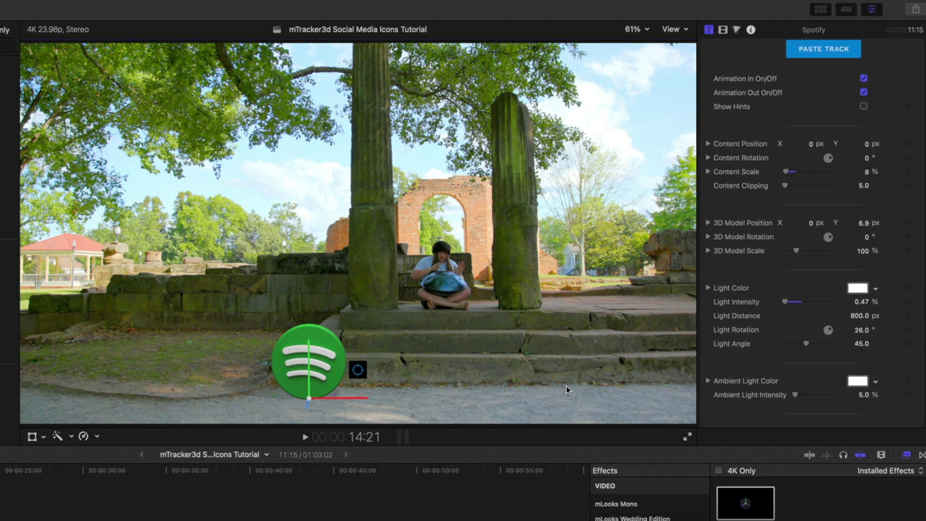
scroll(755, 353, down, 6)
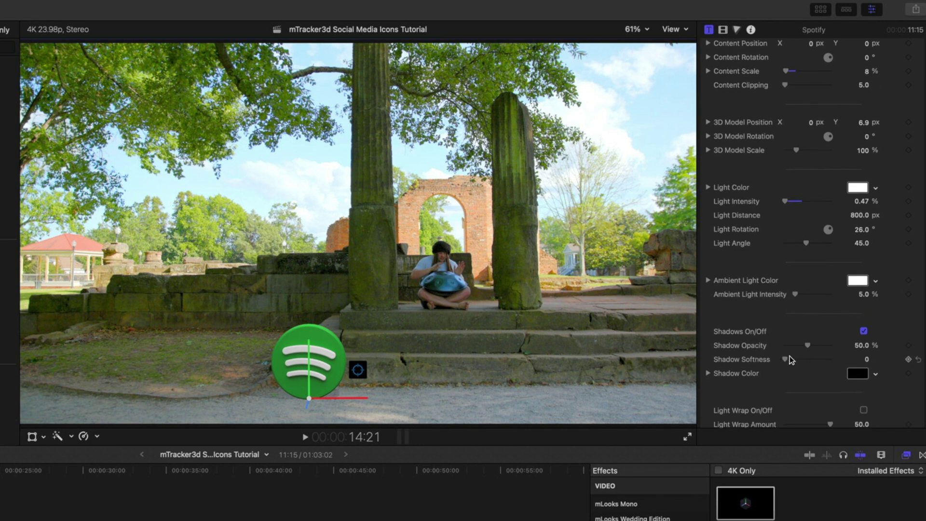
drag(785, 359, 814, 363)
drag(807, 346, 804, 346)
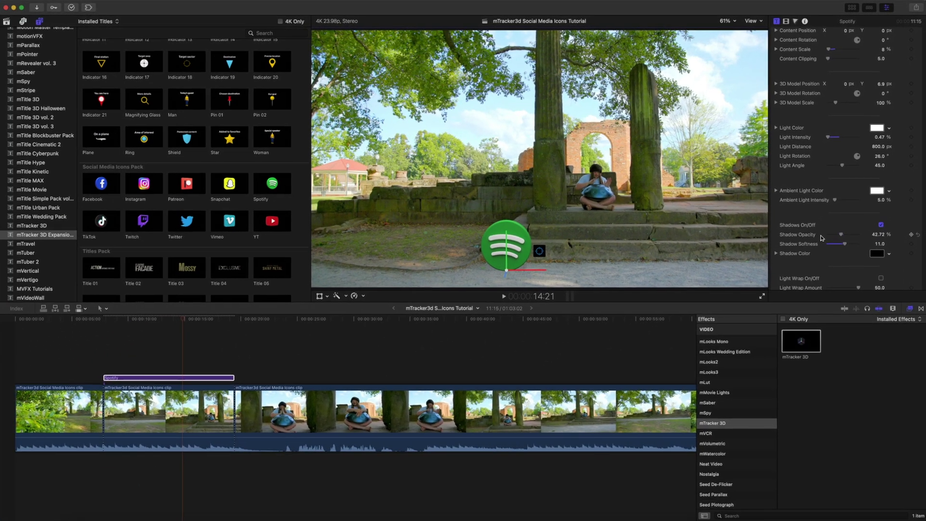
scroll(822, 237, down, 1)
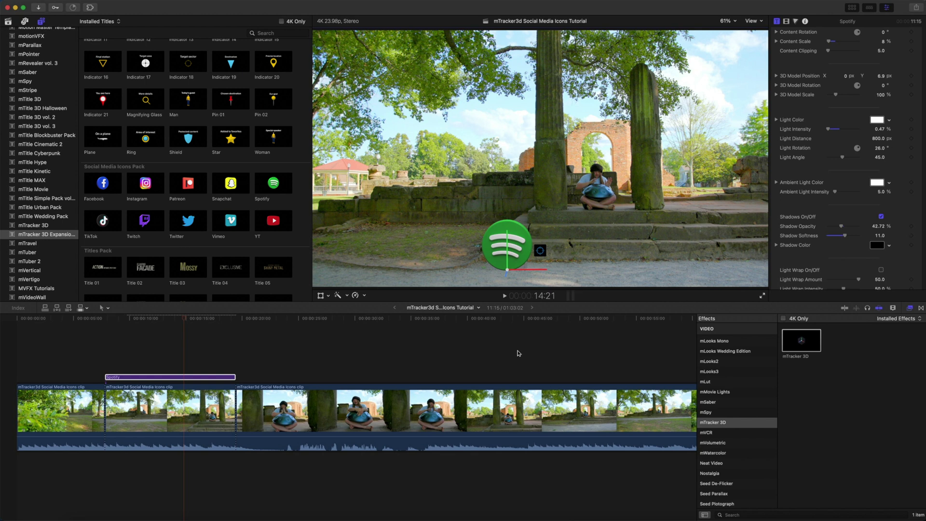
drag(186, 322, 235, 340)
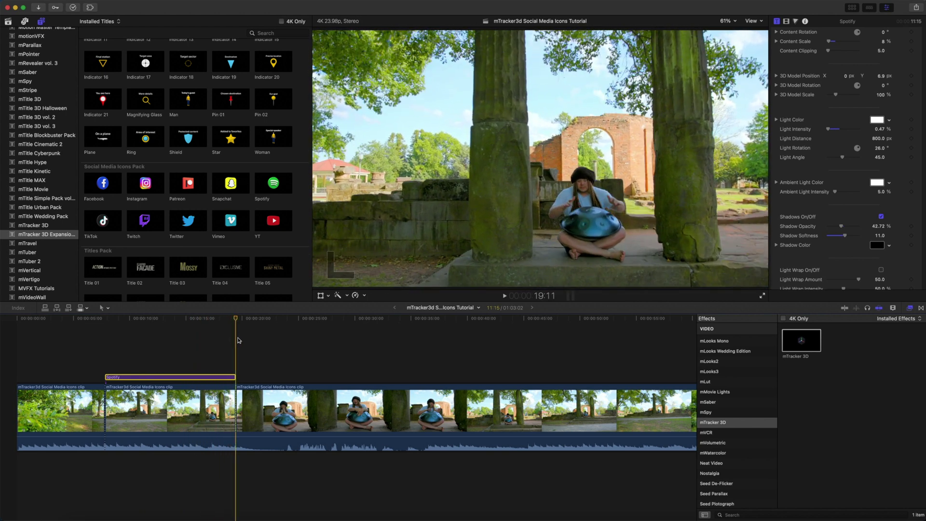
drag(237, 340, 176, 341)
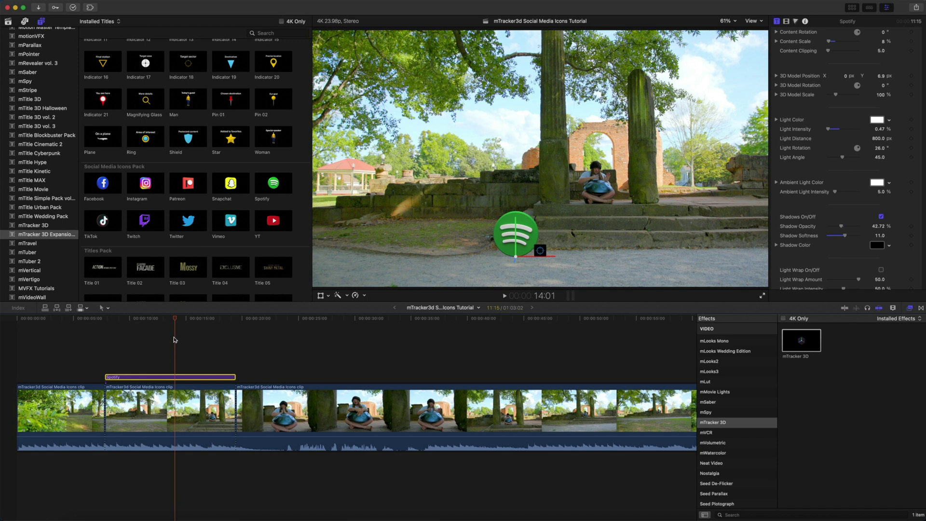
- Add the Facebook title above Spotify, trim it to end with Spotify, and paste the tracking data
drag(108, 189, 106, 344)
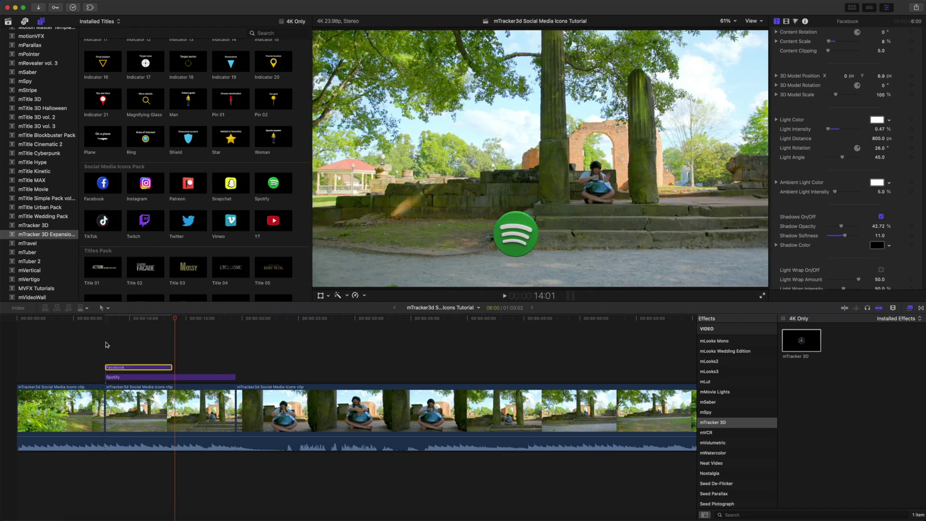
drag(171, 367, 235, 367)
click(175, 367)
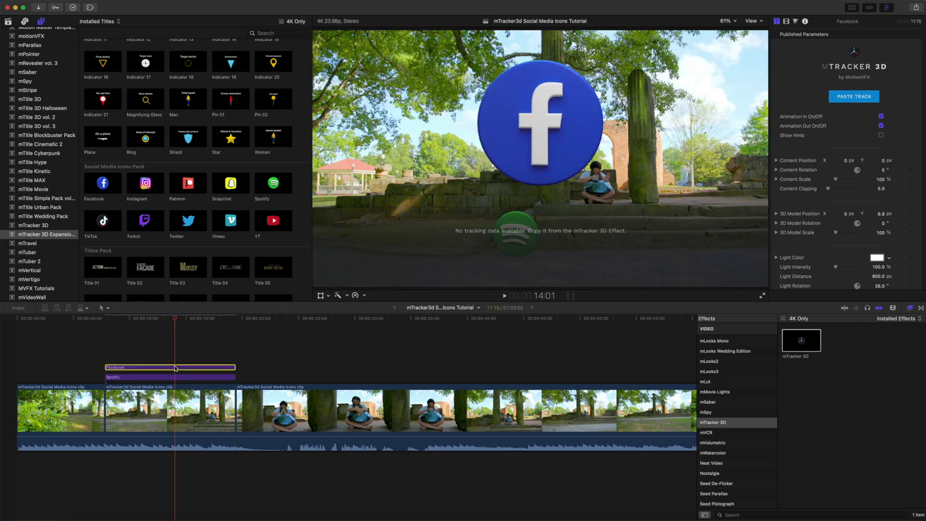
click(845, 97)
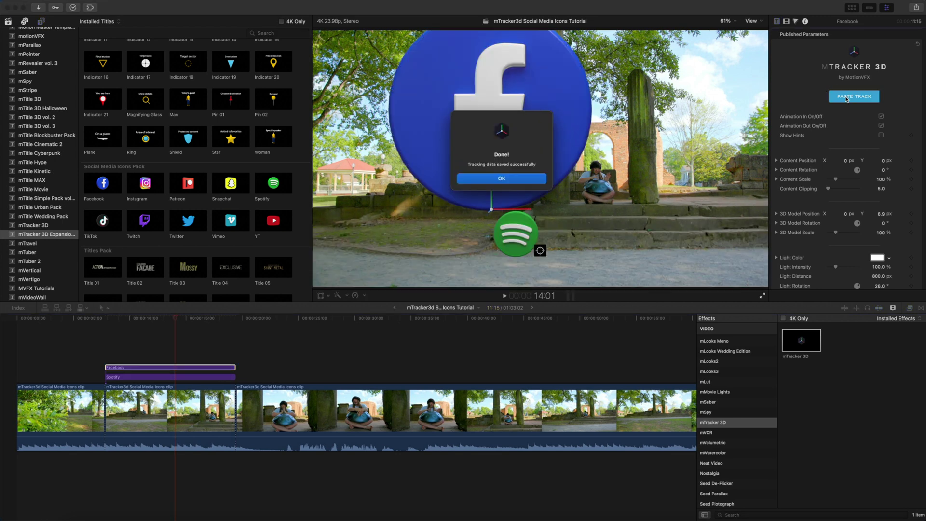
click(517, 180)
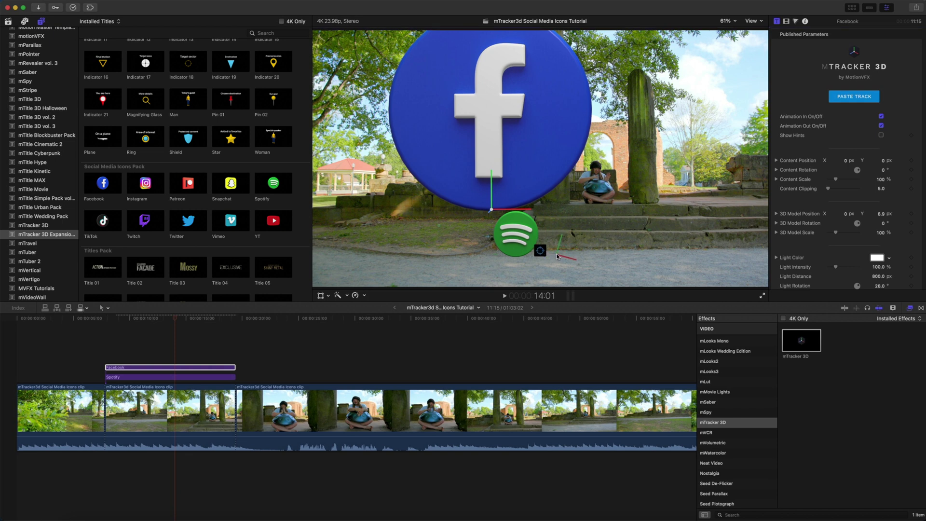
- Anchor the Facebook icon on the ground just right of the Spotify icon
key(shift)
drag(566, 256, 568, 256)
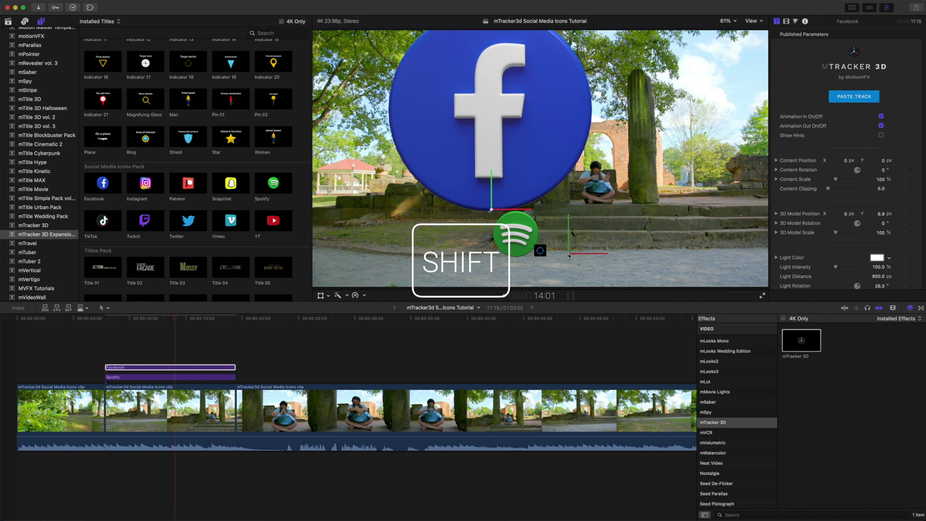
shift+click(569, 256)
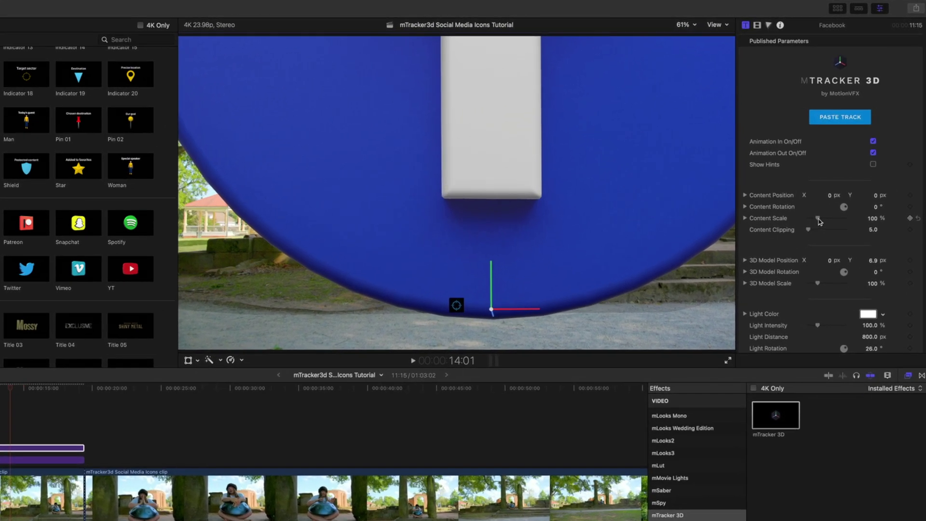
- Shrink the Facebook icon's Content Scale to 8% and dim its light to 1.65%
drag(818, 221, 813, 222)
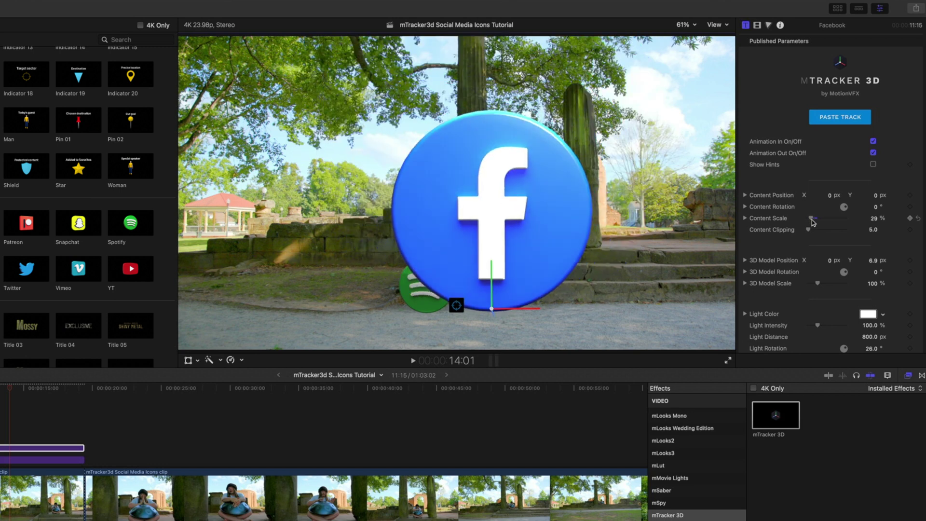
key(super+z)
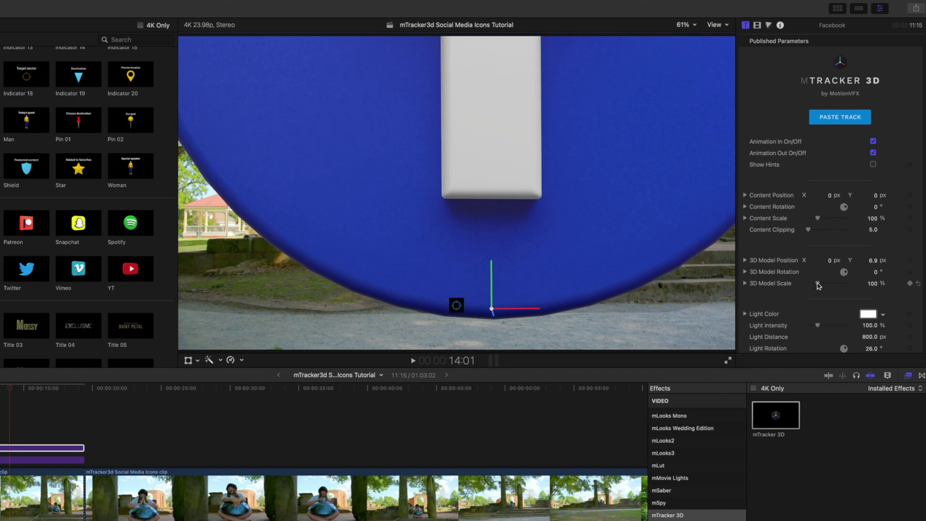
drag(818, 284, 814, 285)
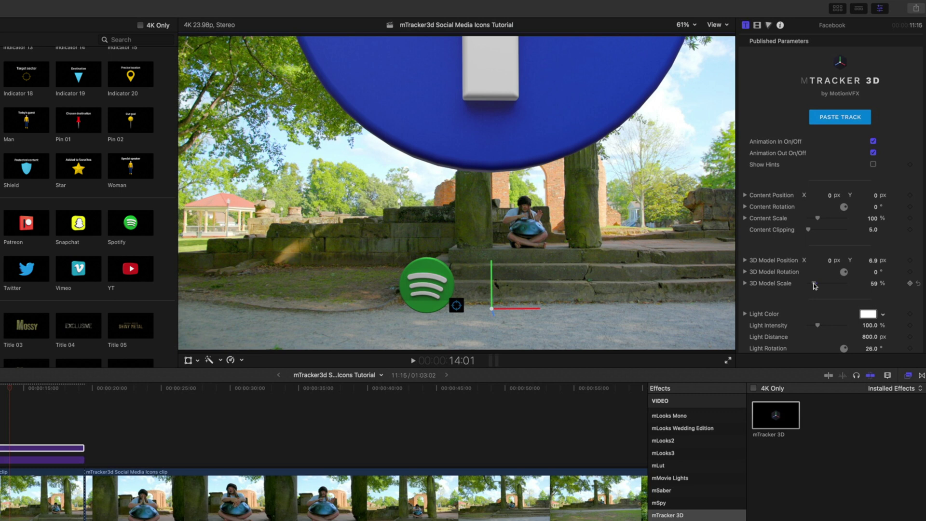
drag(814, 285, 819, 286)
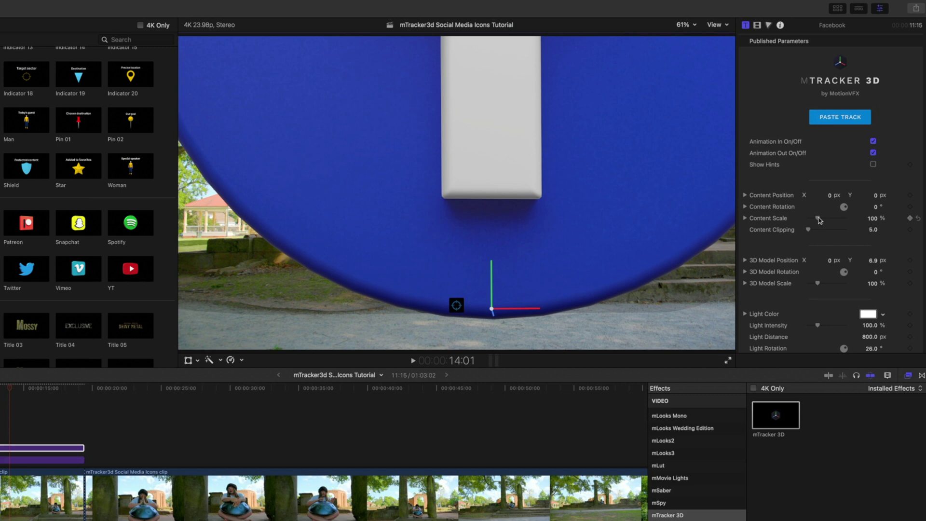
drag(818, 220, 812, 222)
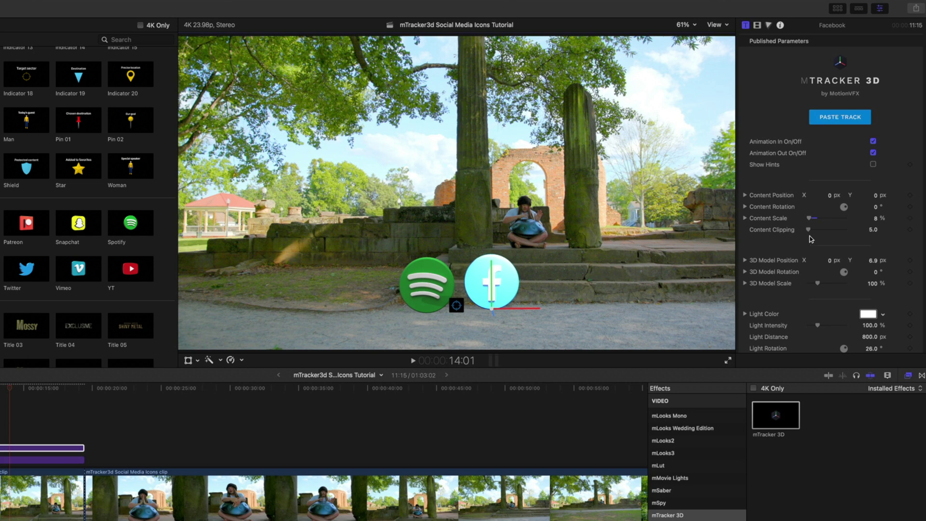
drag(819, 327, 810, 328)
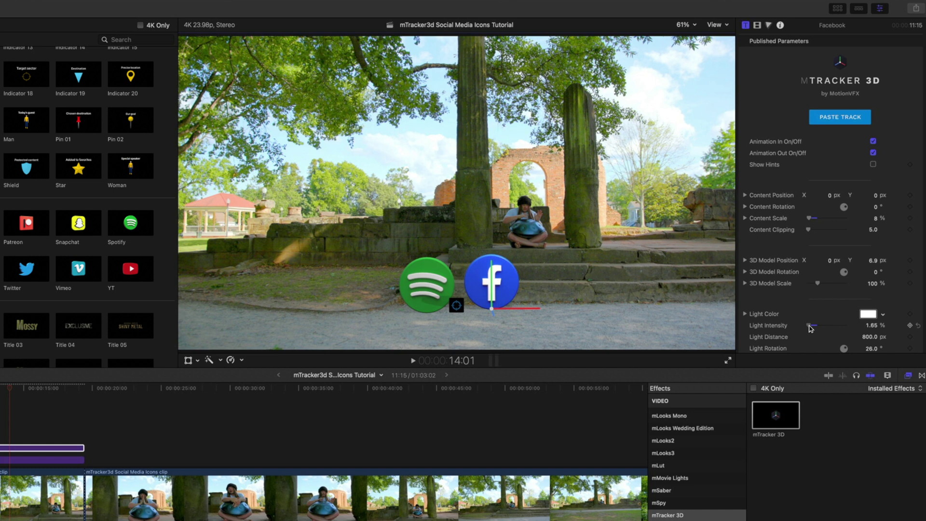
- Play back the clip to check the Spotify and Facebook tracking, then nudge Spotify slightly right
click(19, 390)
key(space)
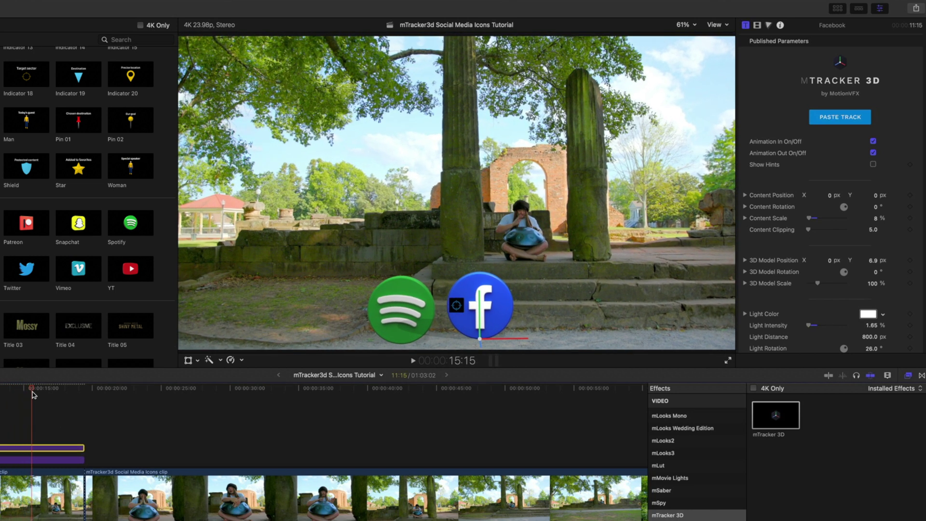
click(10, 396)
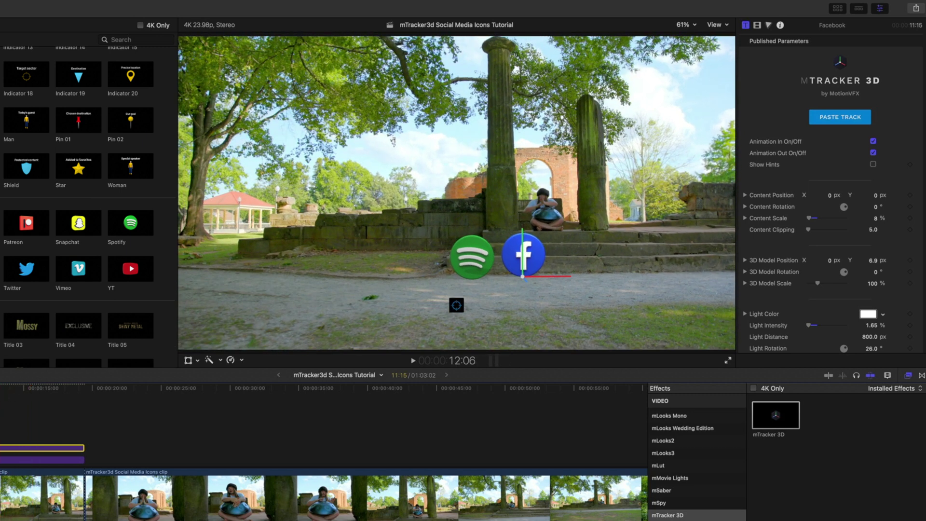
click(24, 398)
drag(25, 397, 26, 397)
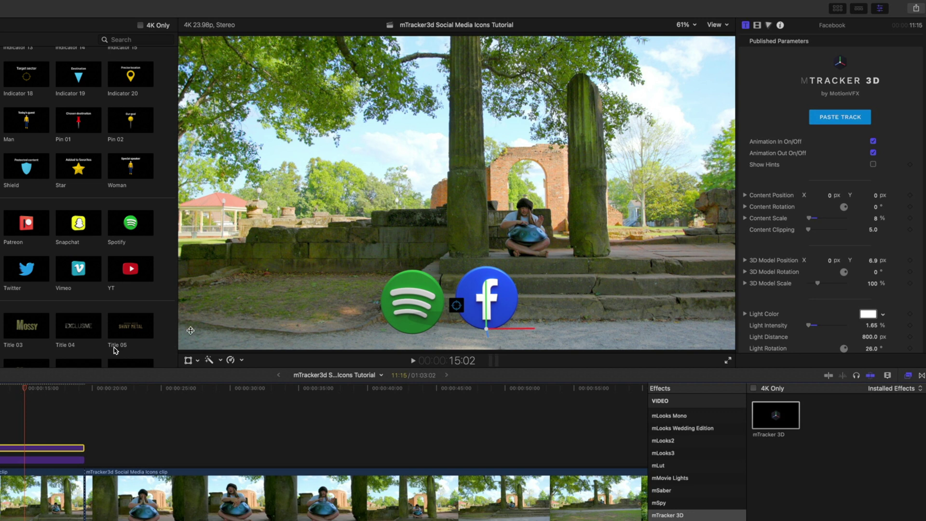
click(414, 324)
drag(415, 324, 420, 324)
- Lower the Facebook icon's shadow opacity to 29.3%
scroll(790, 319, down, 10)
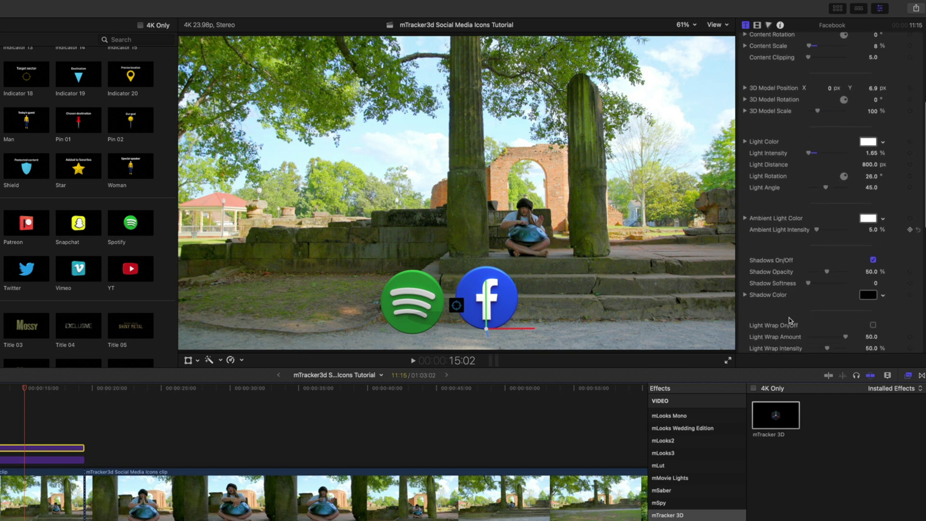
scroll(790, 319, down, 3)
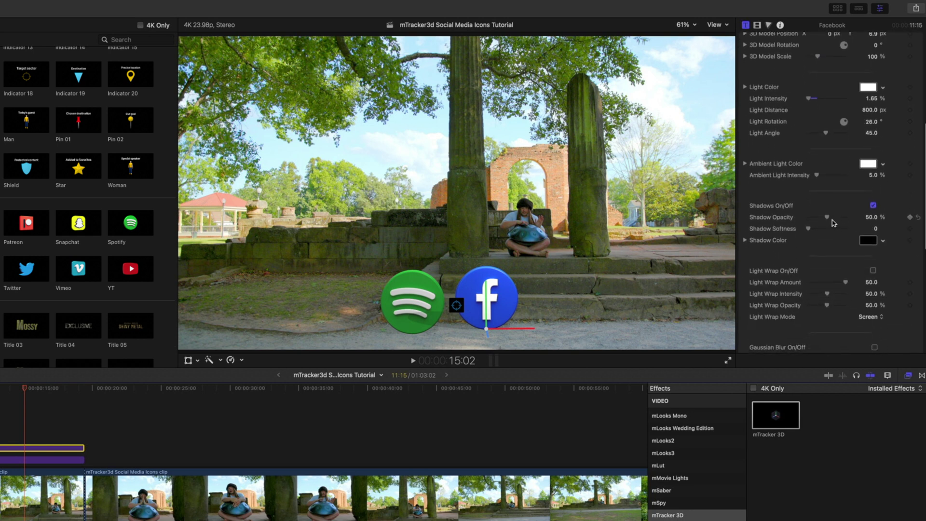
mouse_move(828, 220)
mouse_down()
mouse_move(819, 220)
mouse_move(823, 232)
mouse_up()
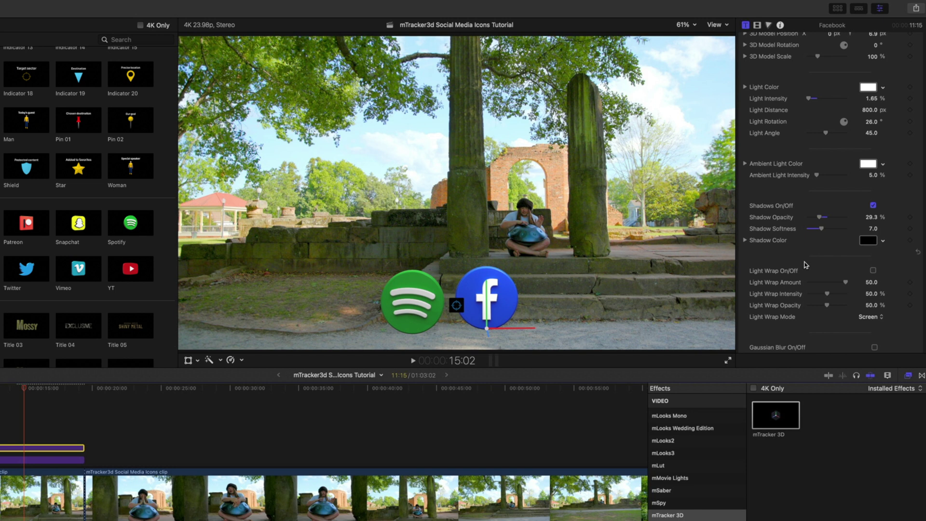
- On an earlier frame, nudge the Facebook icon slightly right beside Spotify
click(21, 389)
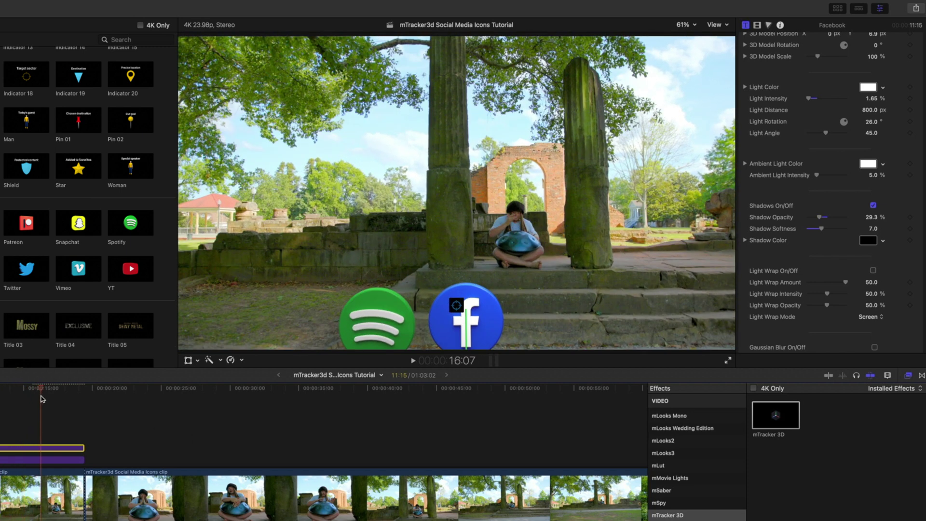
click(14, 390)
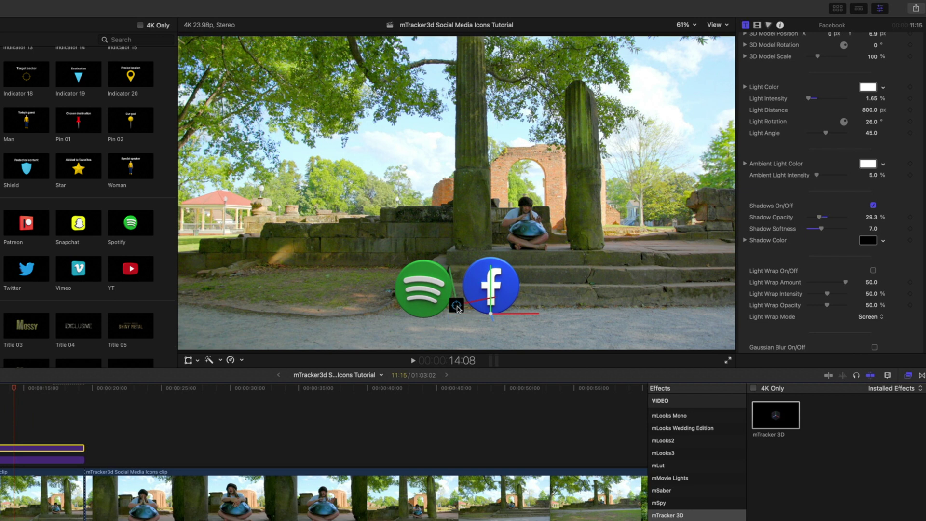
click(482, 317)
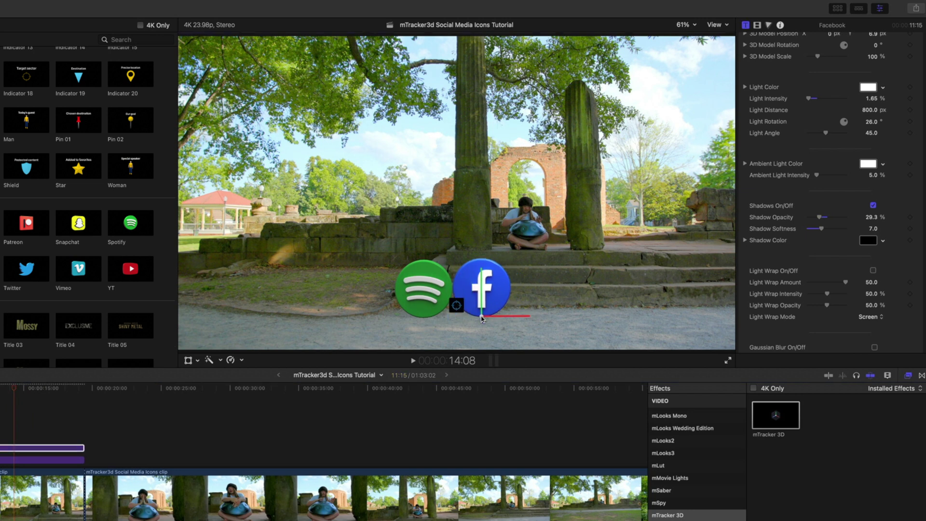
drag(481, 317, 488, 319)
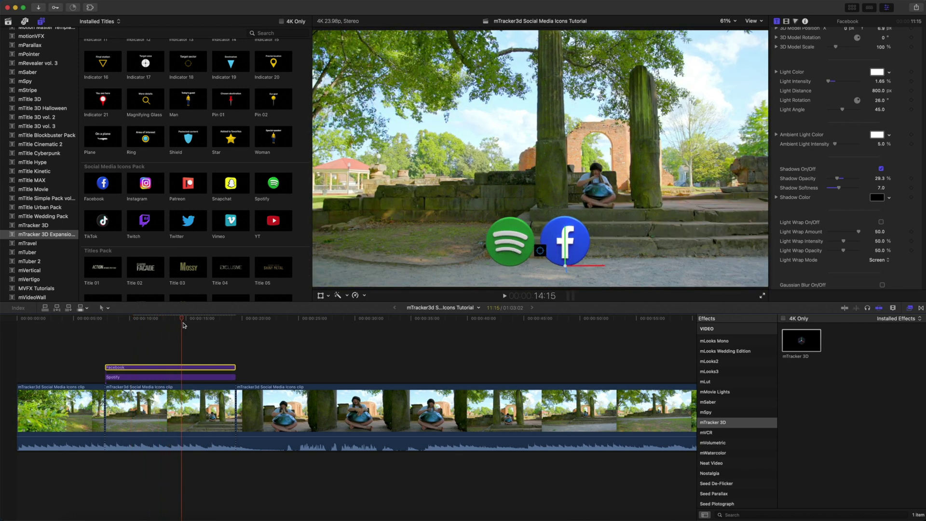
- Add the Instagram icon title above the Facebook clip in the timeline
click(152, 189)
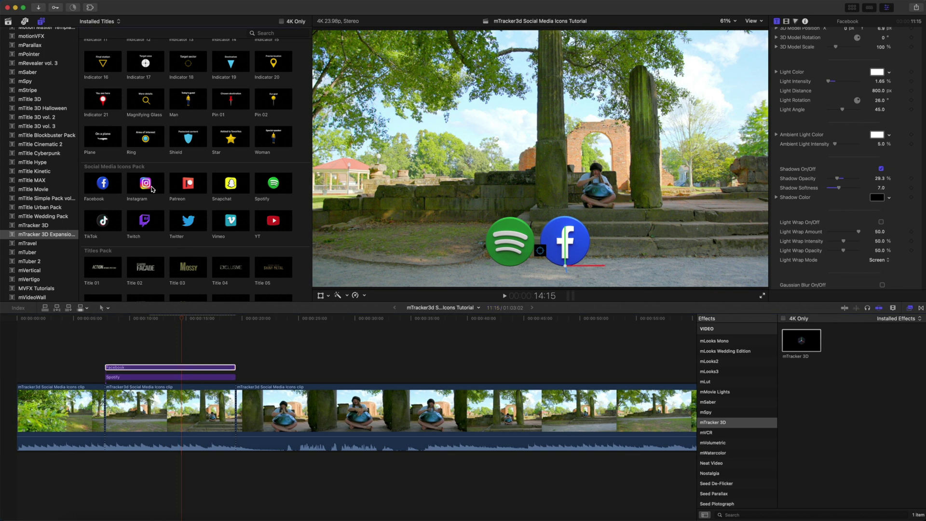
drag(152, 188, 108, 341)
drag(172, 357, 235, 358)
- Apply the saved tracking data to the Instagram title and shrink the icon to 15%
click(181, 358)
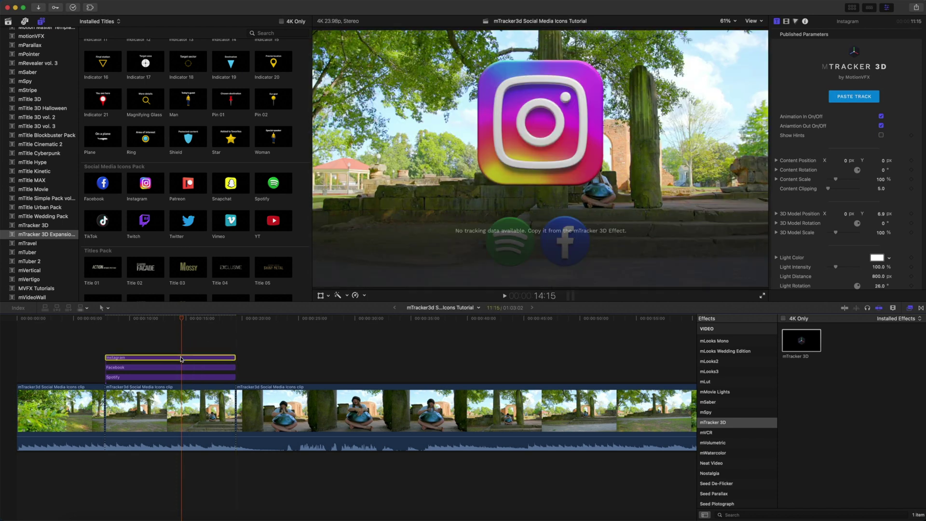
click(871, 99)
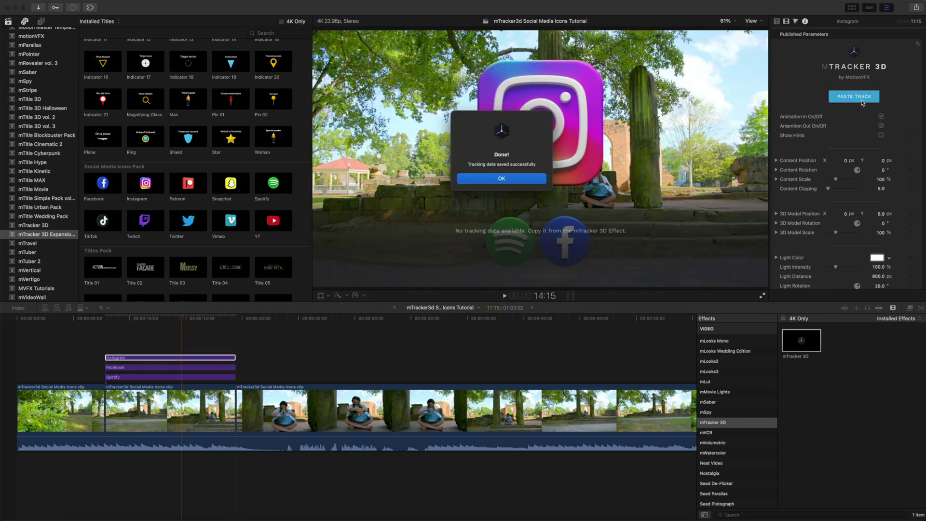
click(526, 180)
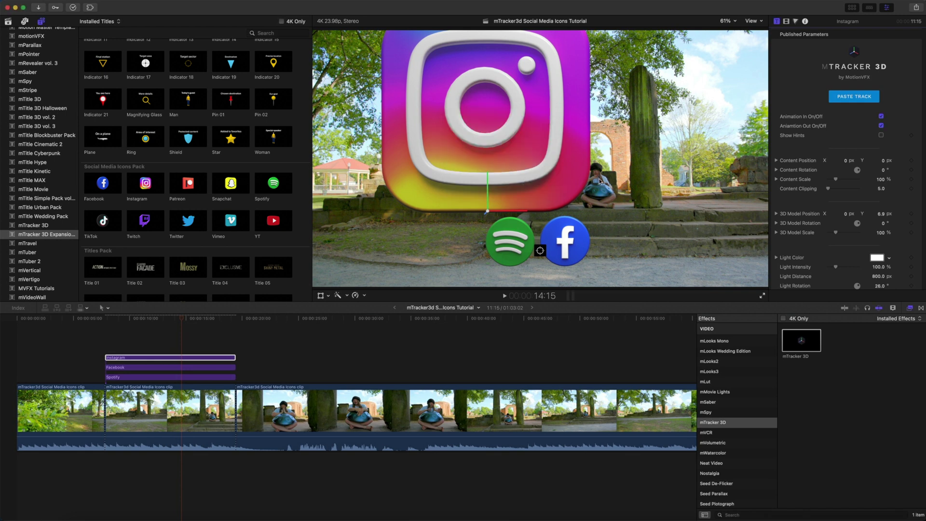
drag(836, 181, 830, 183)
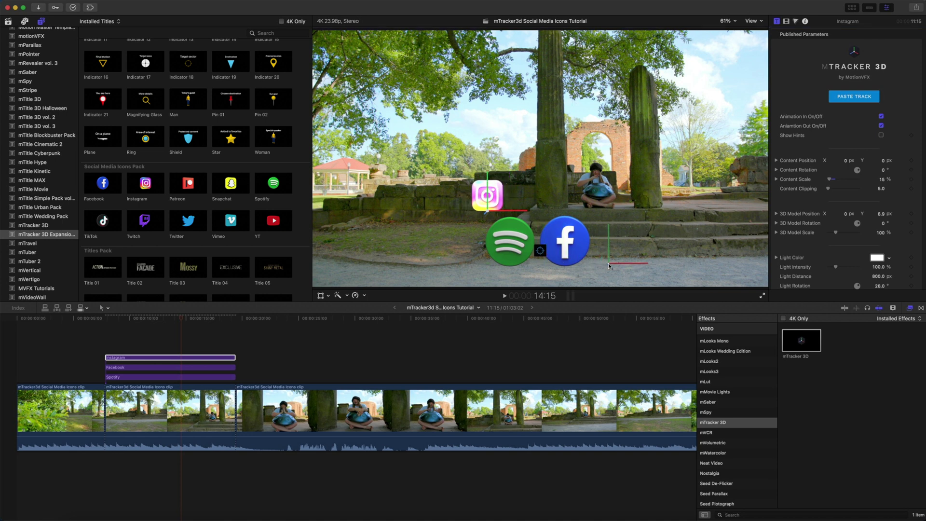
- Ground the Instagram icon right of Facebook at 7.5% scale, then add the YT title above it
click(609, 262)
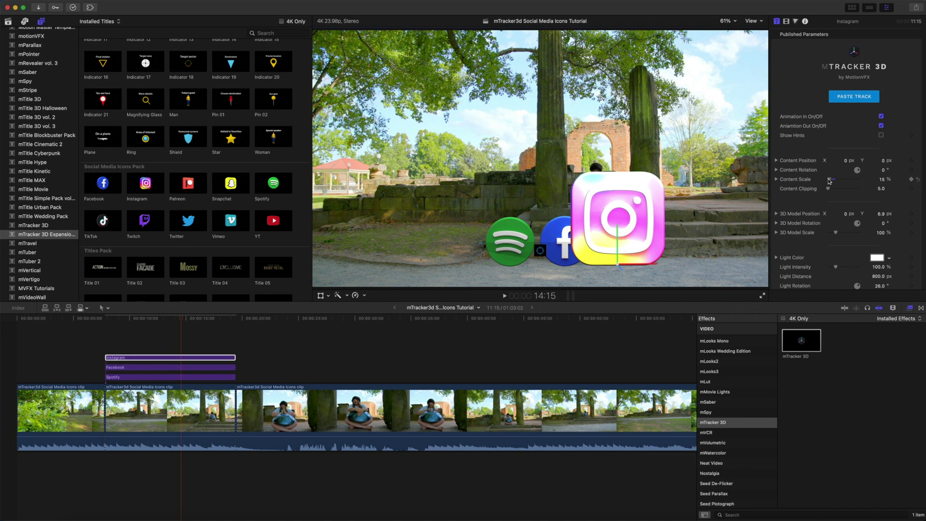
drag(829, 182, 827, 182)
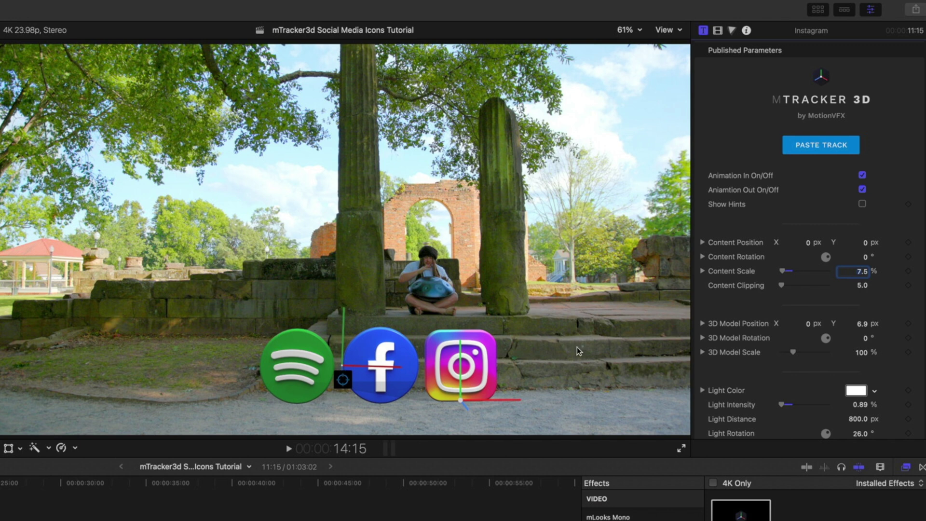
click(703, 243)
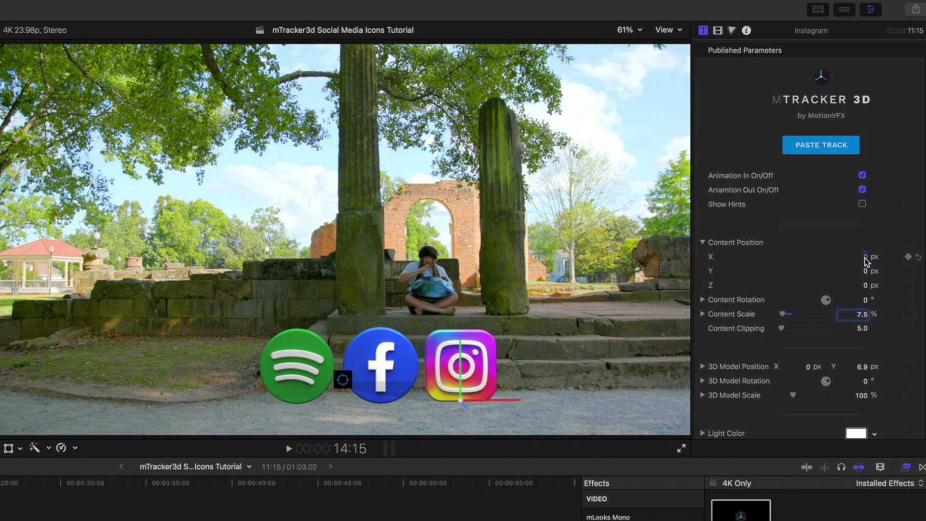
drag(865, 260, 867, 259)
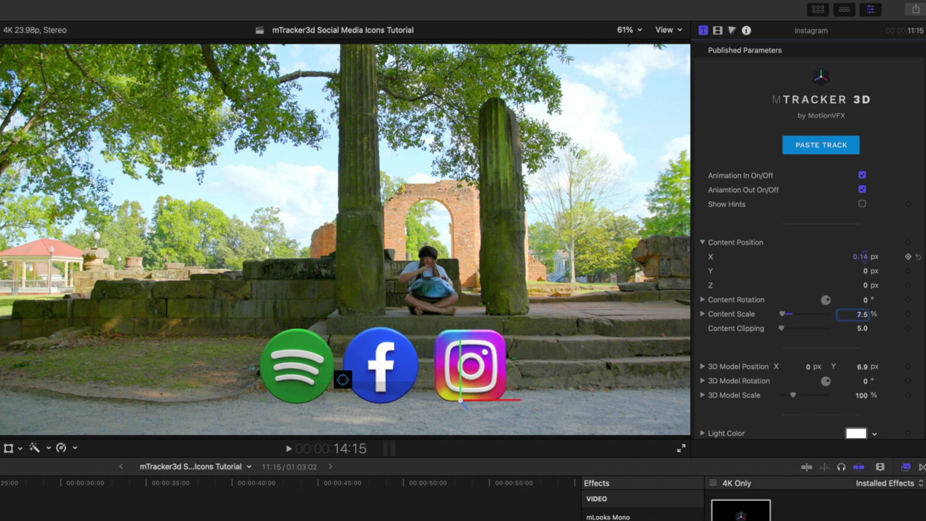
drag(867, 258, 865, 259)
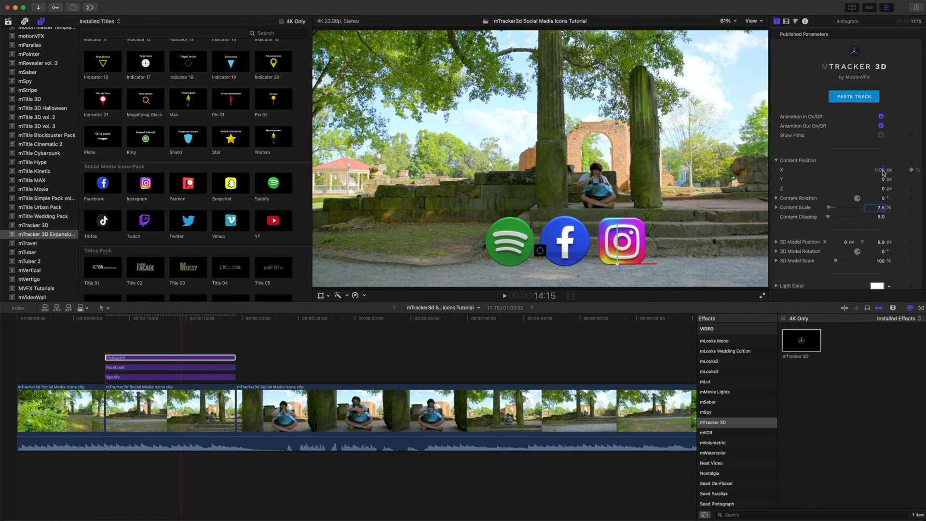
scroll(808, 393, down, 5)
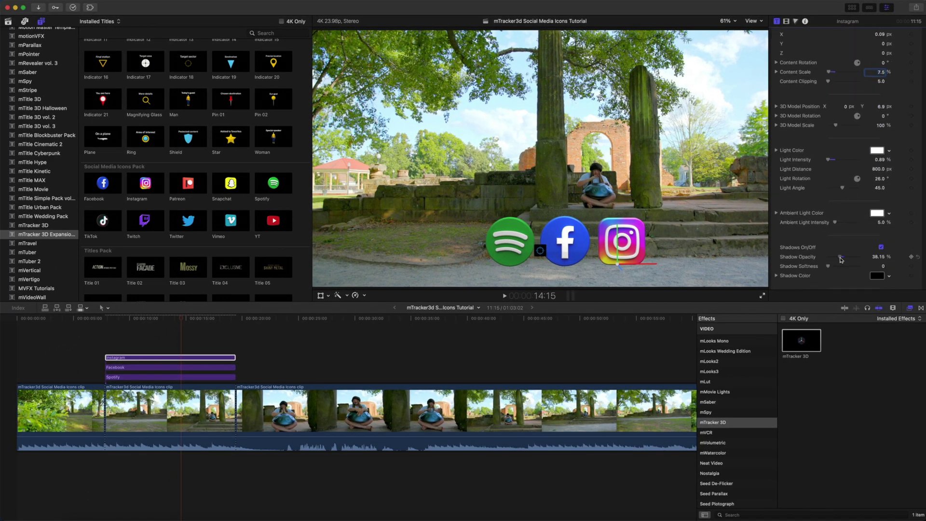
drag(273, 220, 159, 347)
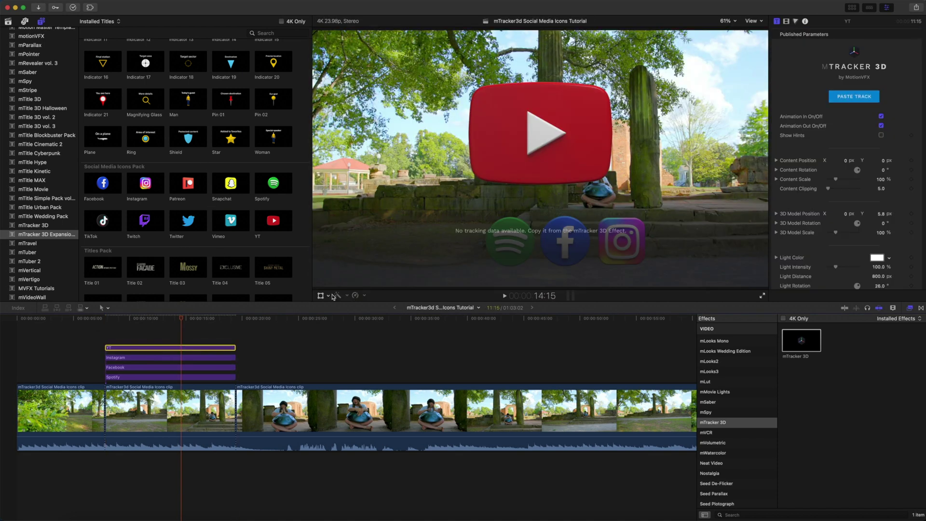
- Set the YouTube icon's Content Scale to 8.5% and play back the four tracked icons
drag(836, 179, 828, 182)
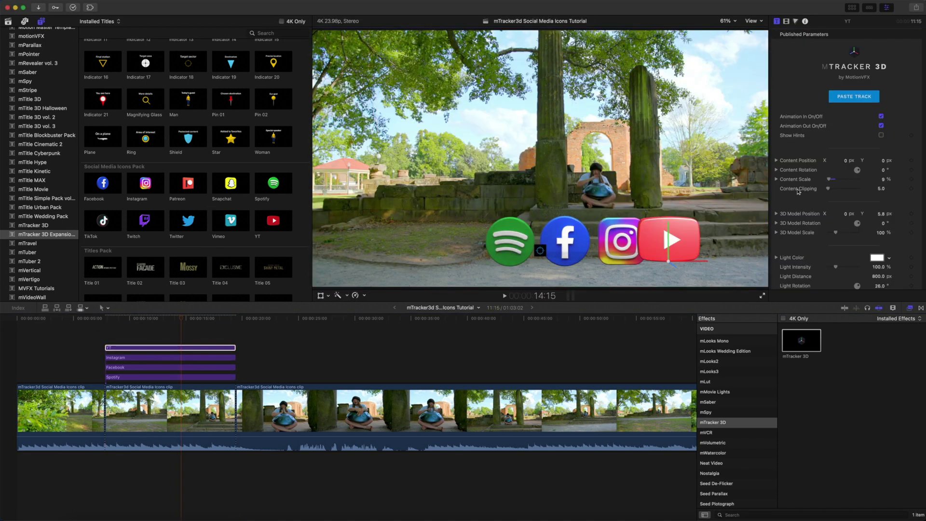
click(882, 180)
text(7)
key(BackSpace)
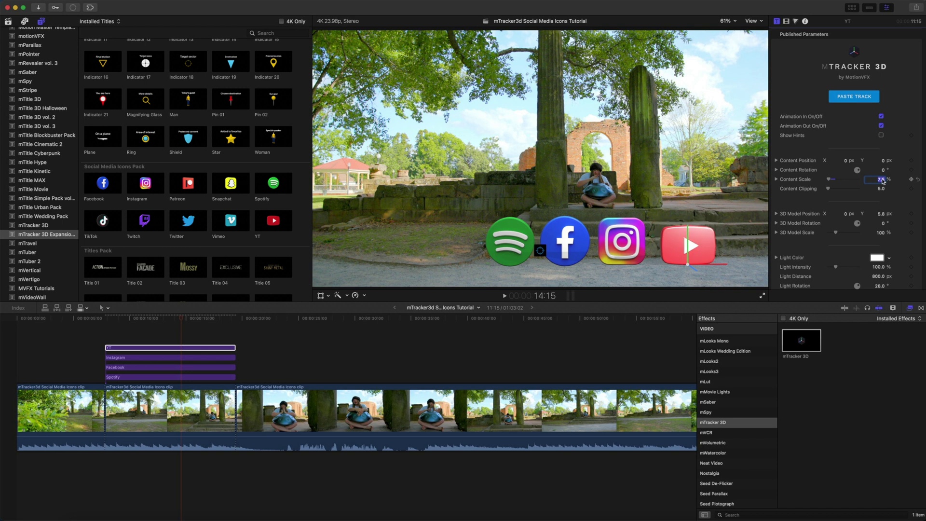
text(8.5)
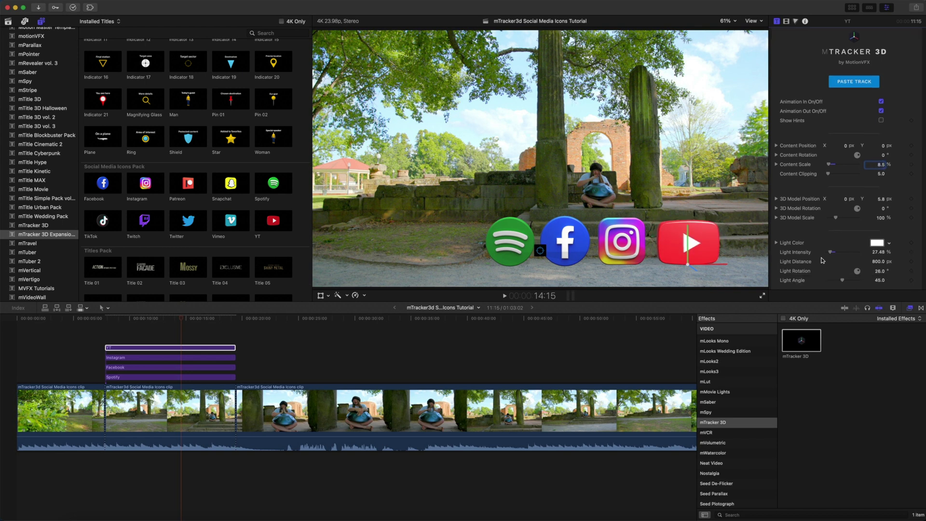
scroll(839, 193, down, 5)
key(space)
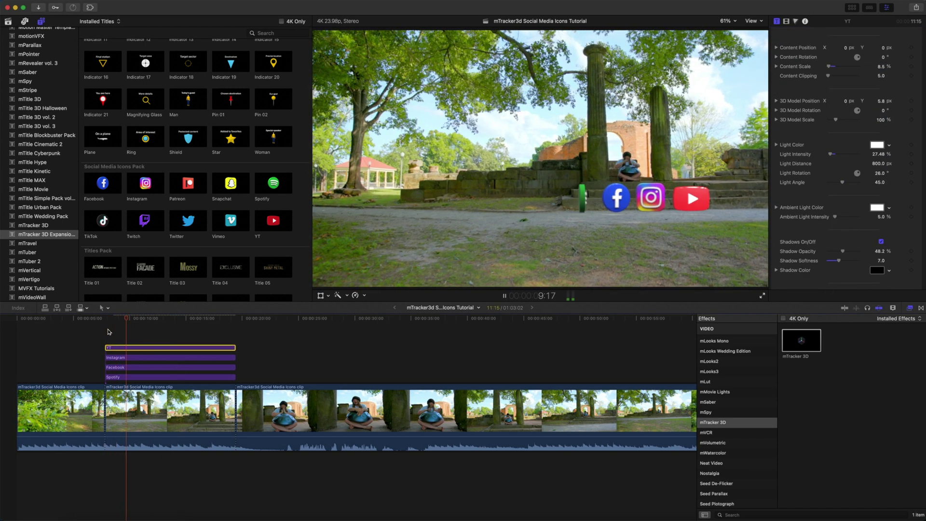
- Restack the title clips with Spotify on top and Facebook second, then rewind to review tracking
click(162, 342)
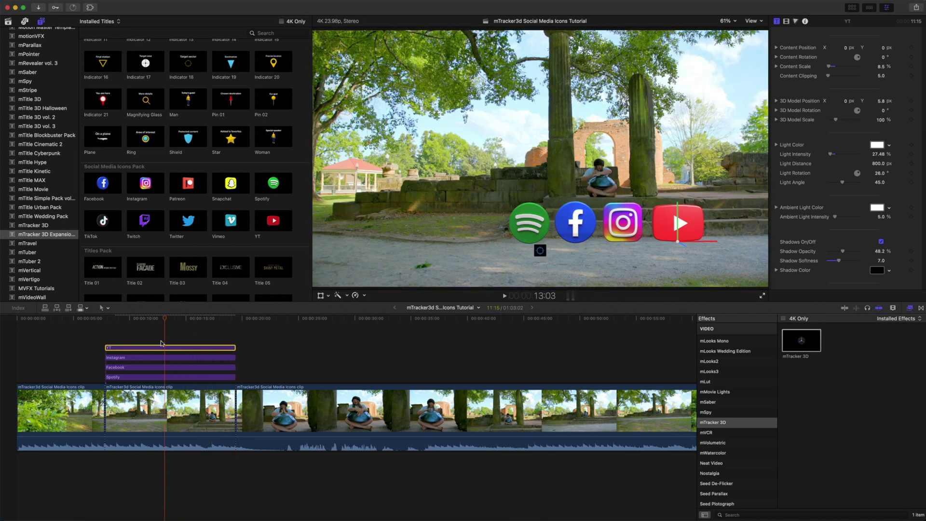
click(165, 378)
drag(168, 346, 167, 341)
mouse_move(164, 380)
mouse_down()
mouse_move(163, 359)
mouse_move(163, 379)
mouse_move(165, 369)
mouse_up()
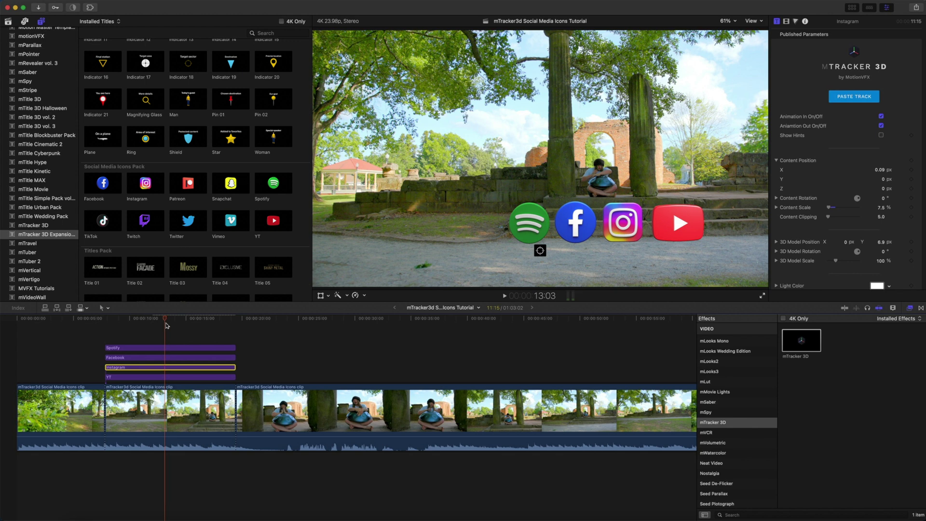
drag(166, 320, 120, 324)
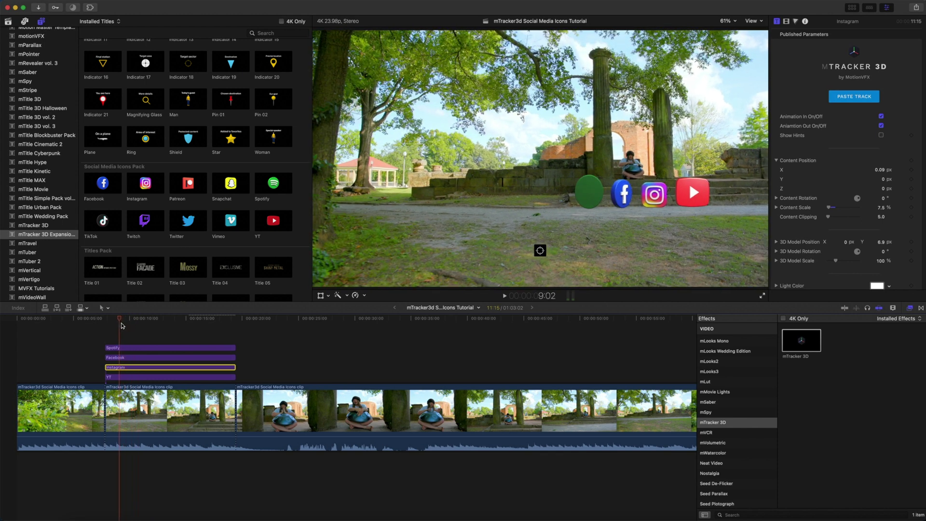
- Add the mTracker 3D DOWNTOWN title (Title 3D 01) above Spotify and extend it to match the icons
click(34, 225)
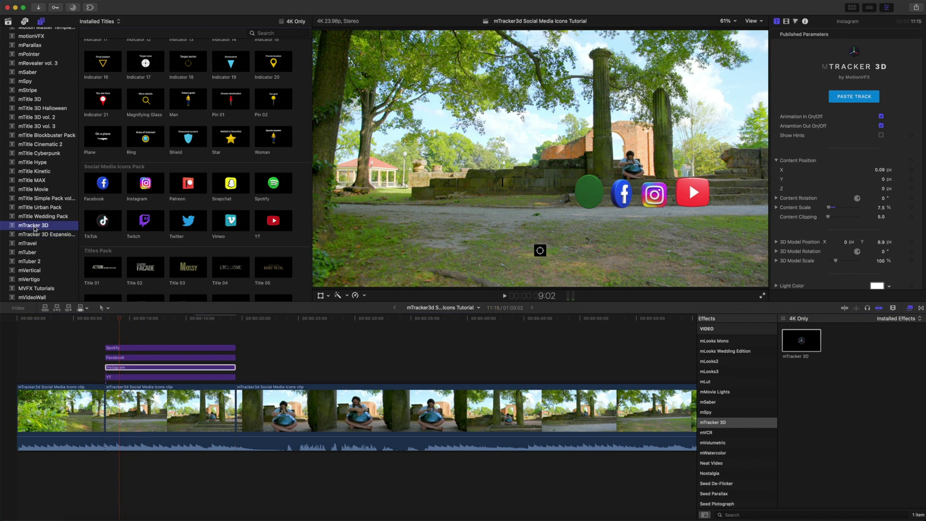
scroll(247, 222, up, 10)
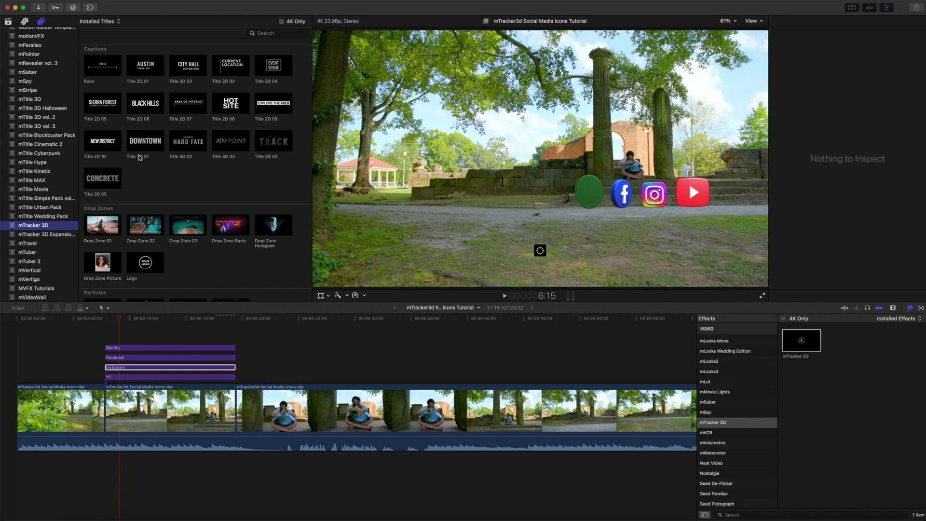
click(143, 147)
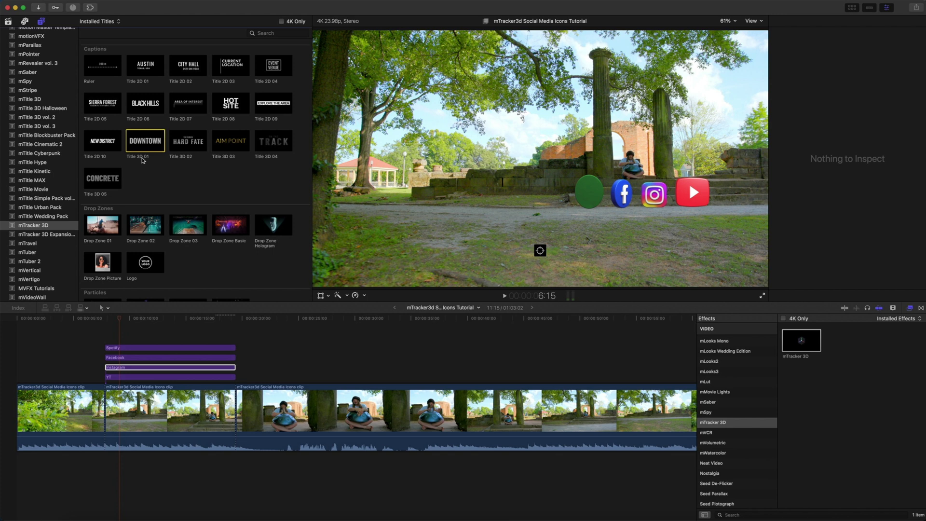
drag(146, 288, 109, 332)
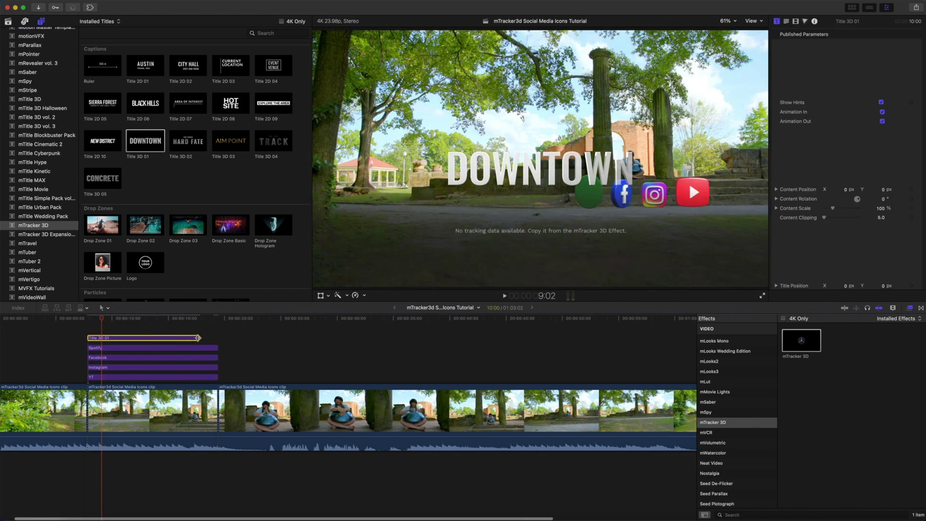
drag(198, 338, 216, 337)
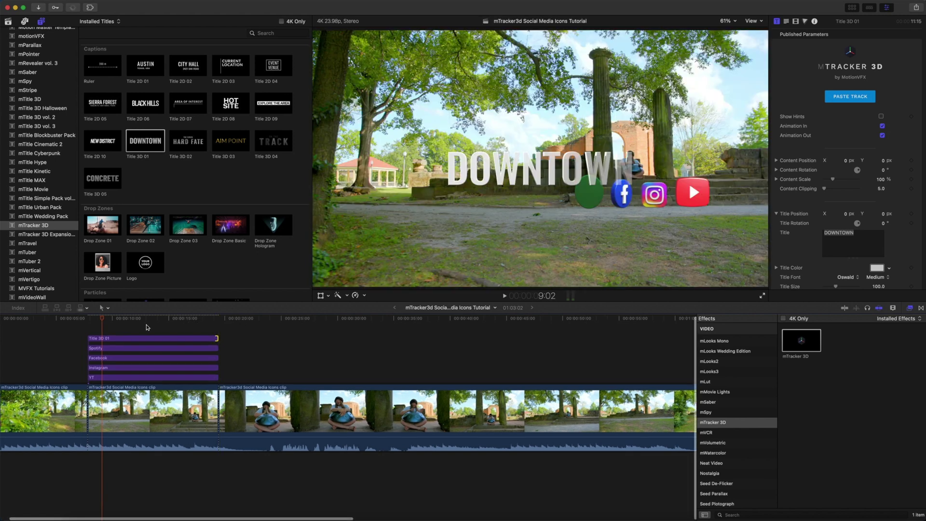
click(107, 321)
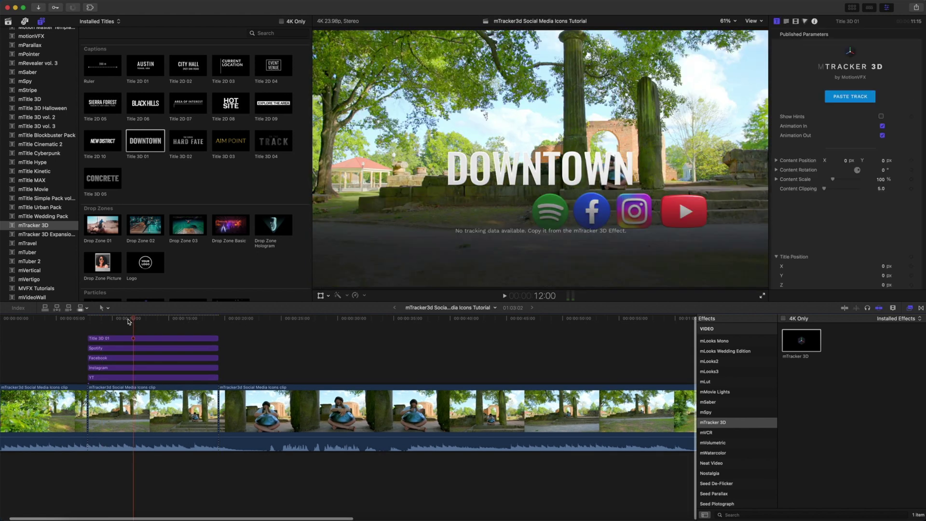
- Paste the saved tracking data onto the DOWNTOWN title clip
click(108, 338)
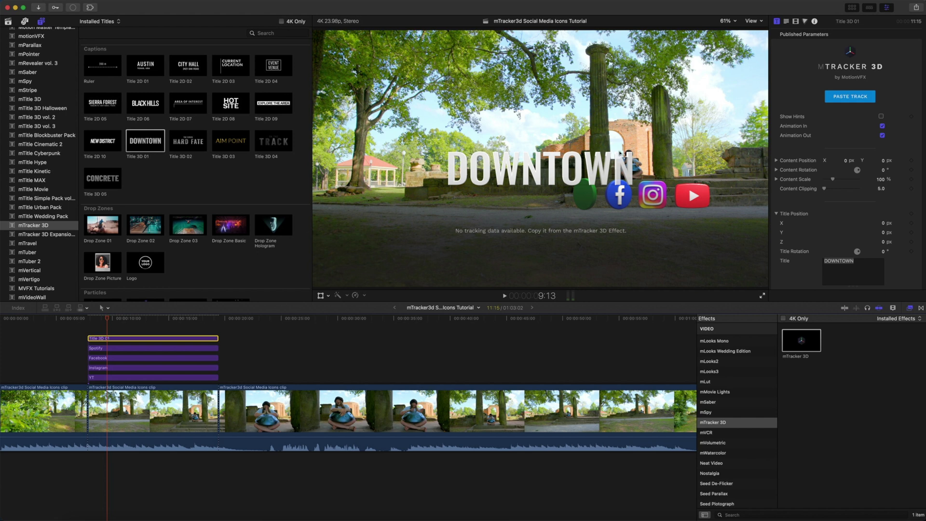
click(852, 98)
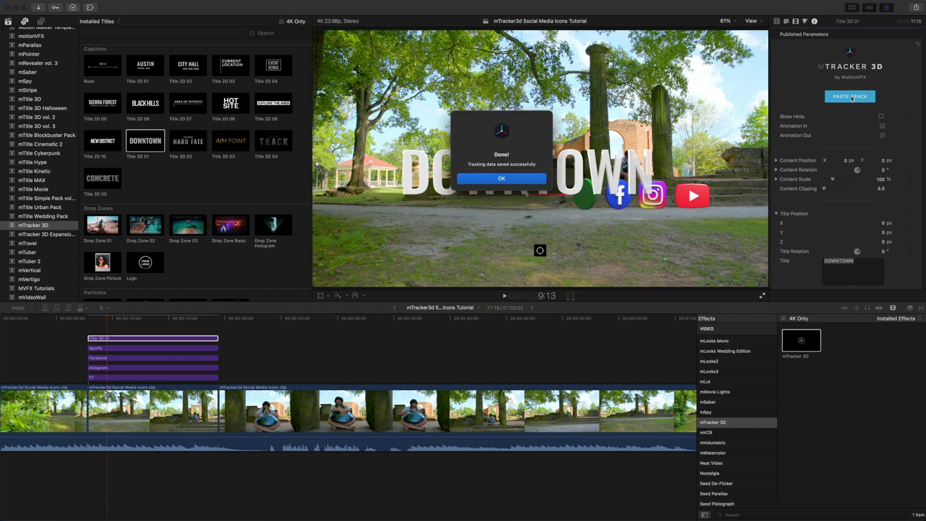
click(502, 180)
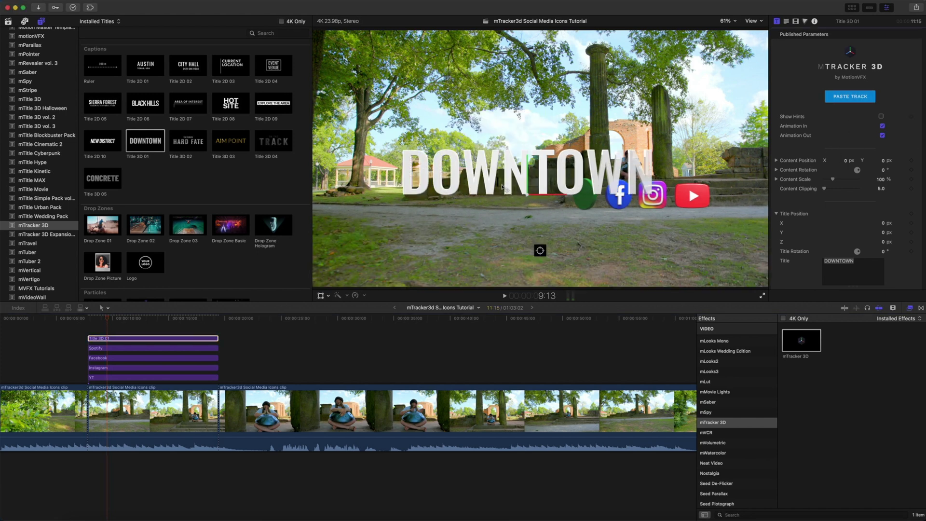
- Anchor the title to a ground point and shrink it to 17% Content Scale
click(542, 251)
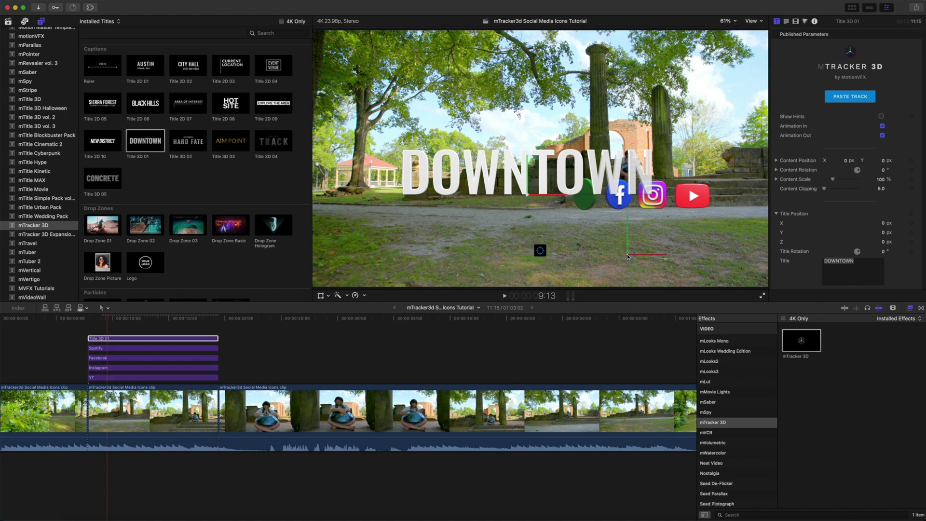
click(628, 257)
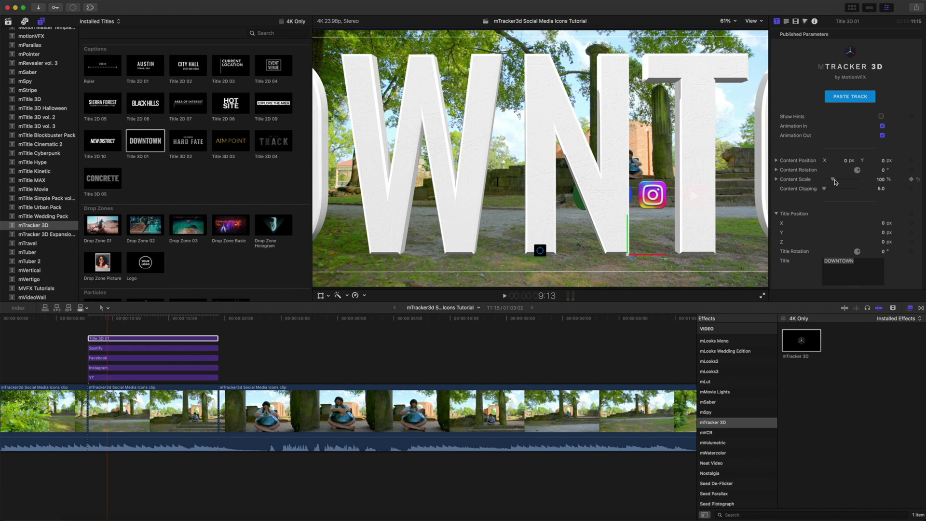
drag(834, 180, 827, 182)
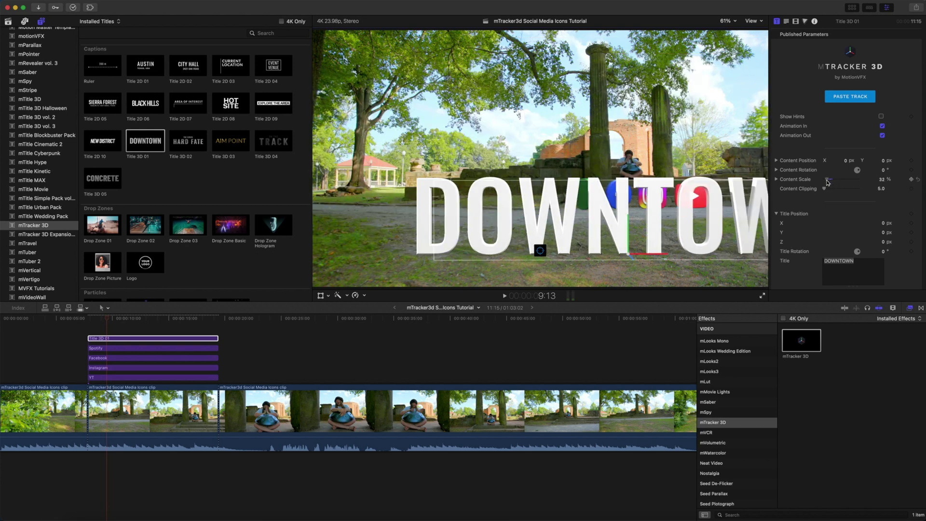
drag(827, 182, 827, 182)
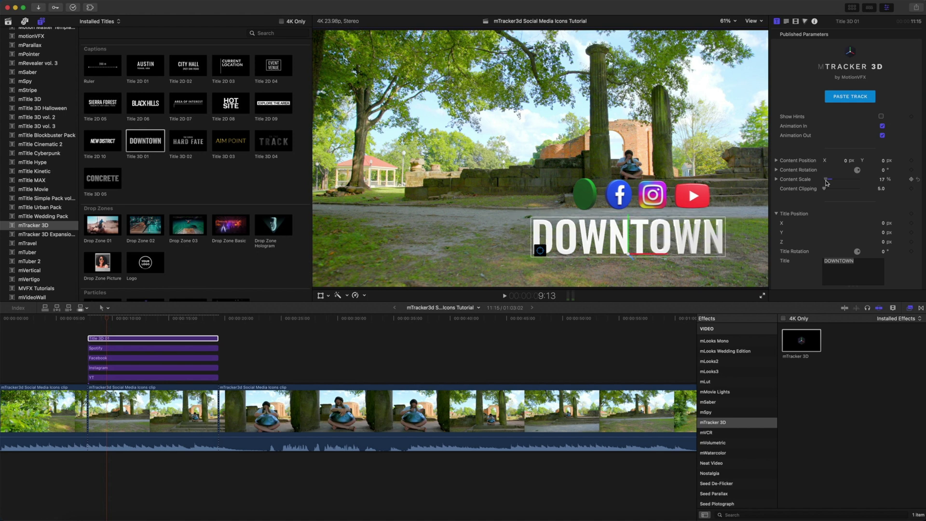
scroll(839, 251, down, 3)
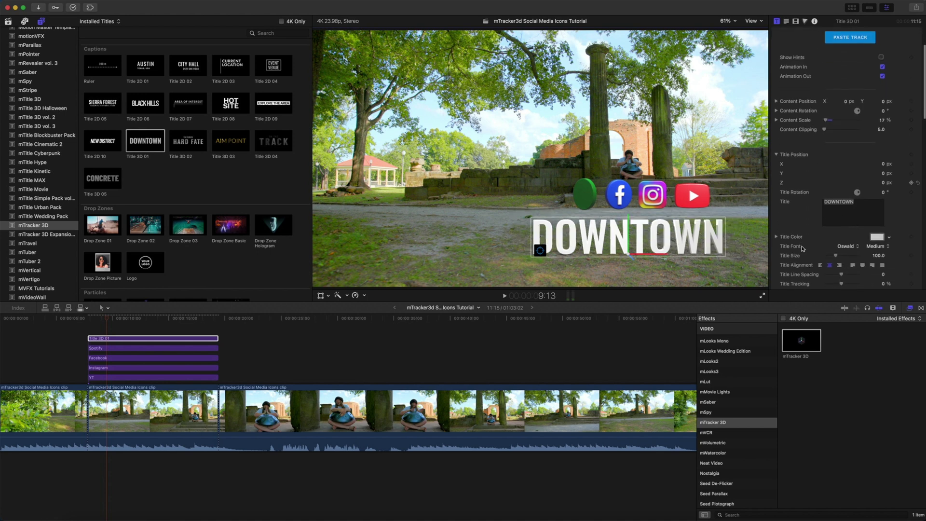
- Replace the title text DOWNTOWN with motionvfx and scrub nearby frames to preview it
double_click(849, 201)
text(motionvfx)
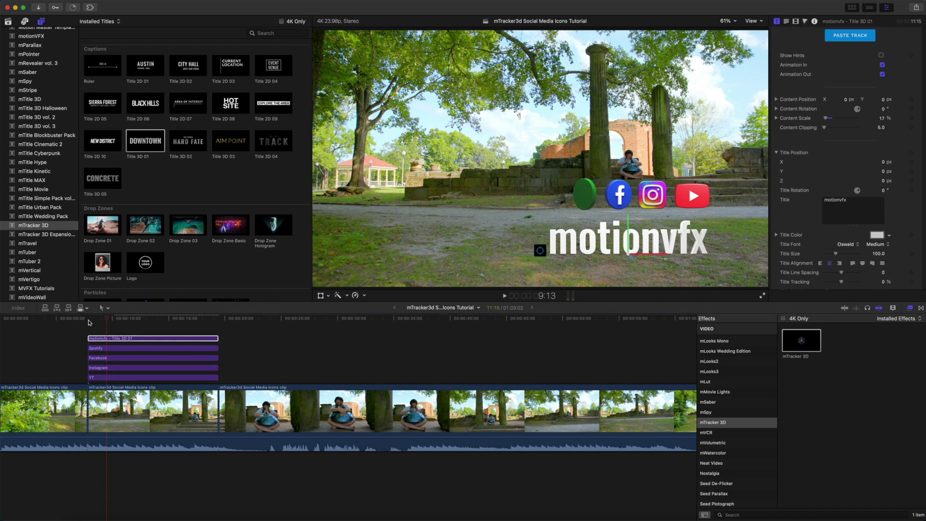
drag(90, 320, 111, 321)
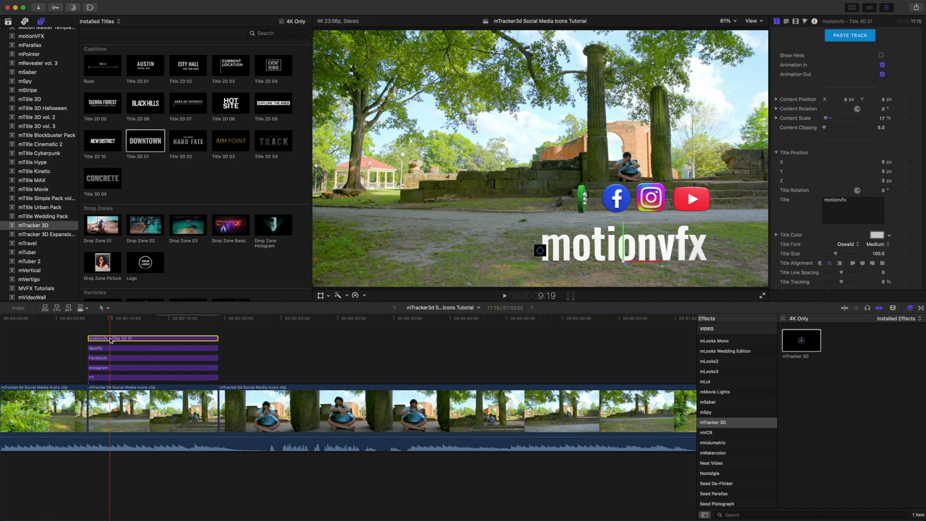
- Duplicate the motionvfx title onto a new lane and shift the copy left on the ground
key(alt)
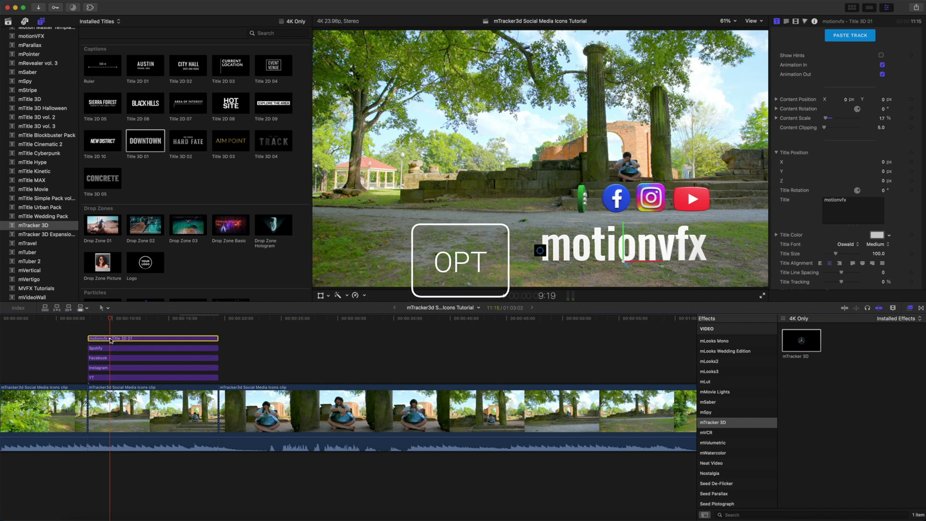
drag(111, 340, 113, 330)
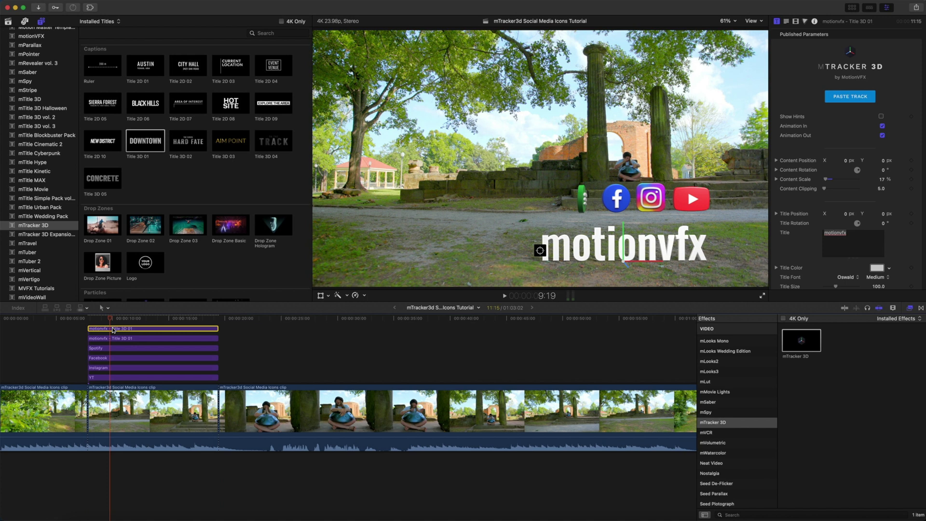
click(539, 252)
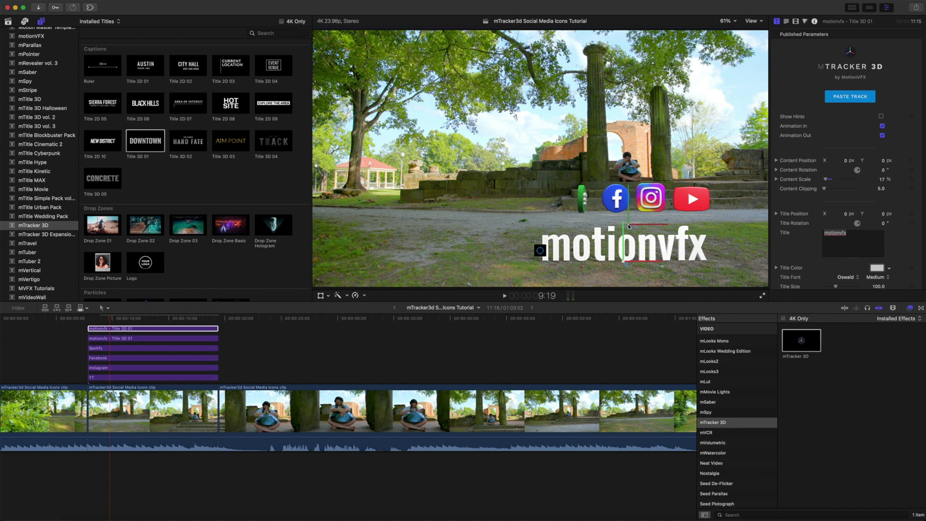
drag(628, 226, 501, 229)
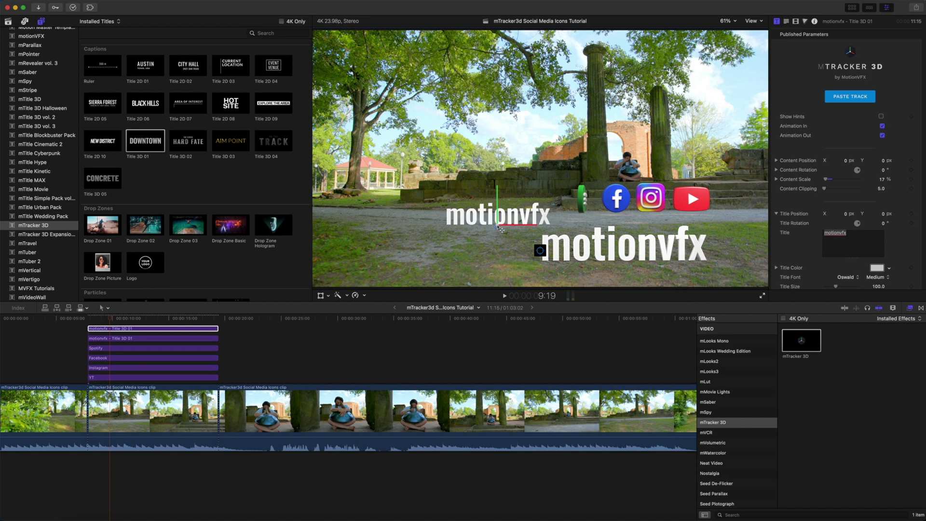
double_click(835, 235)
- Retitle the duplicate 3D text 'Follow us!' and set its Y rotation to 32.0°
text(Follow)
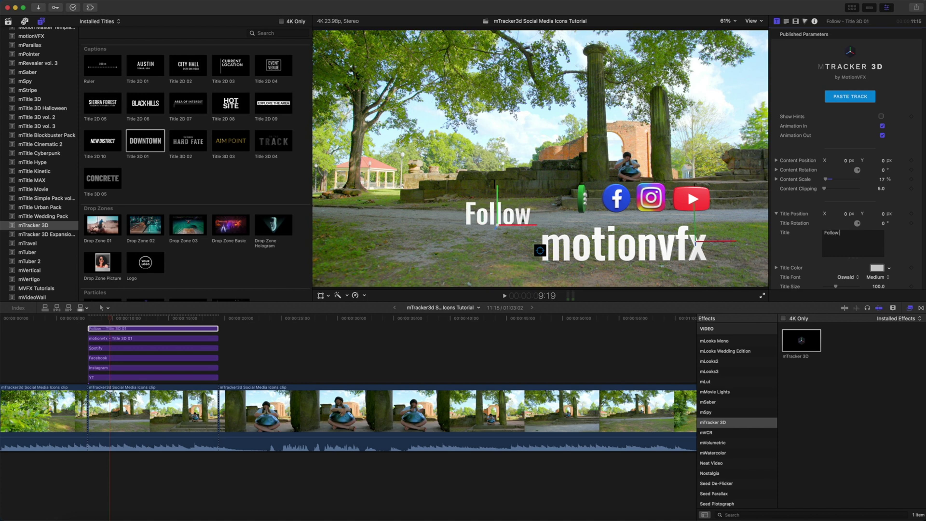
text( us!)
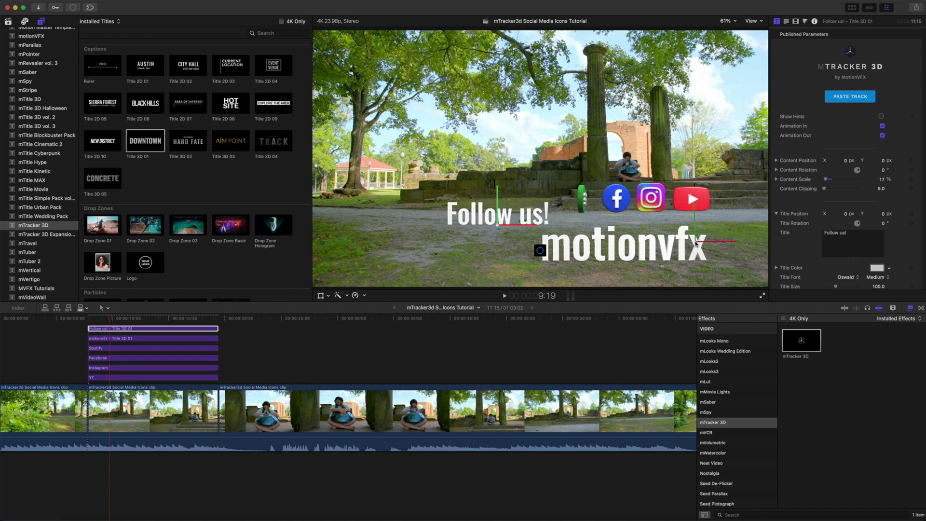
click(777, 170)
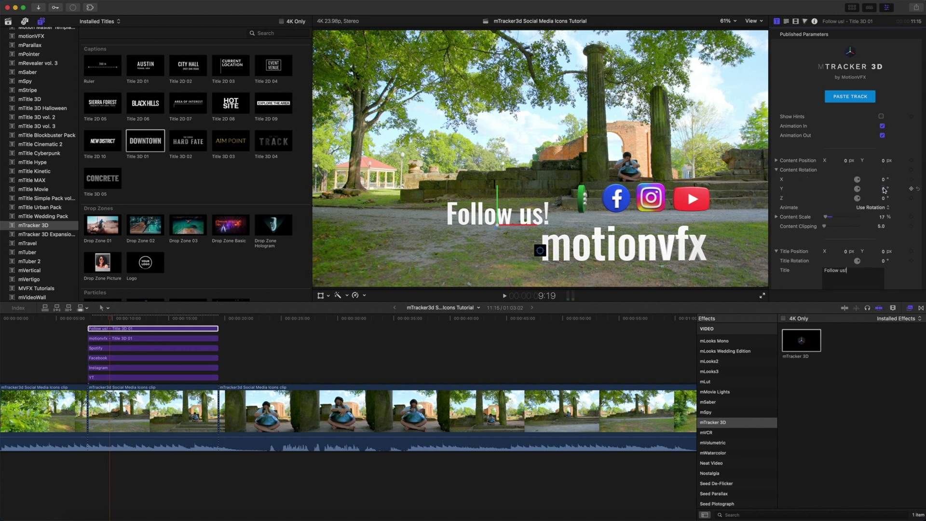
drag(884, 191, 900, 191)
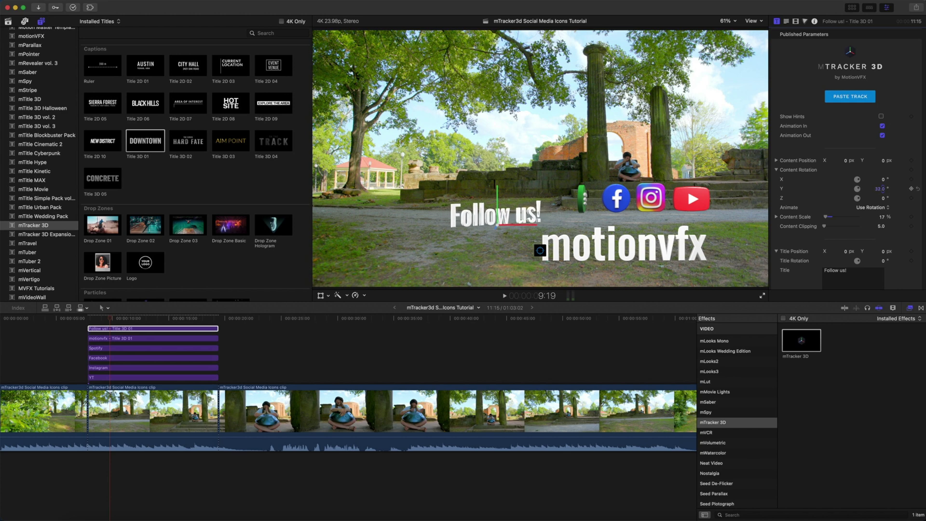